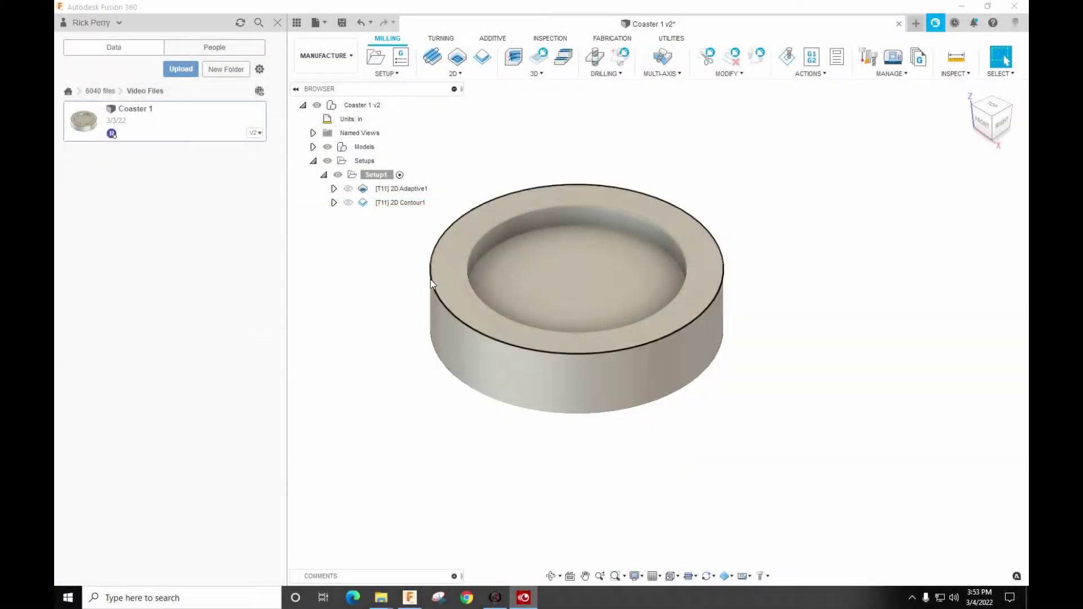
Select the coaster faces, then edit Setup1 and show its Post Process settings.
click(451, 278)
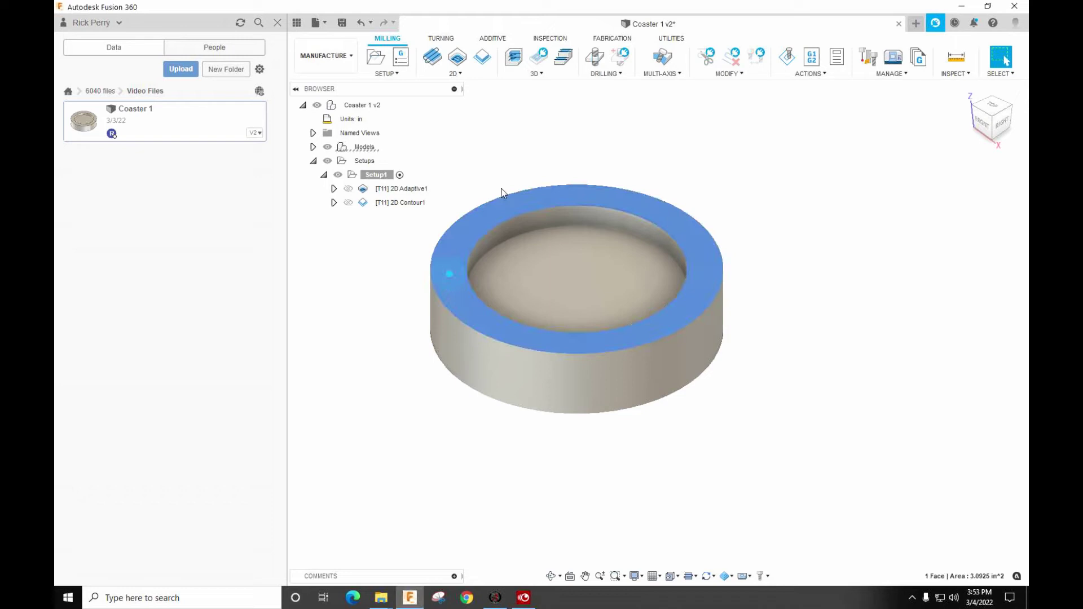
click(545, 277)
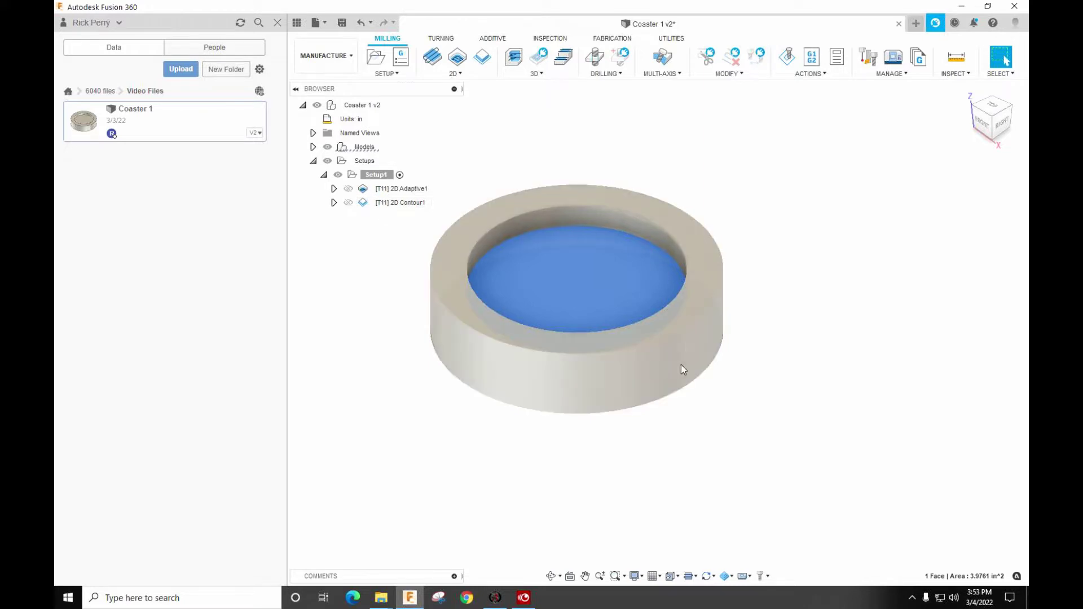
right_click(375, 176)
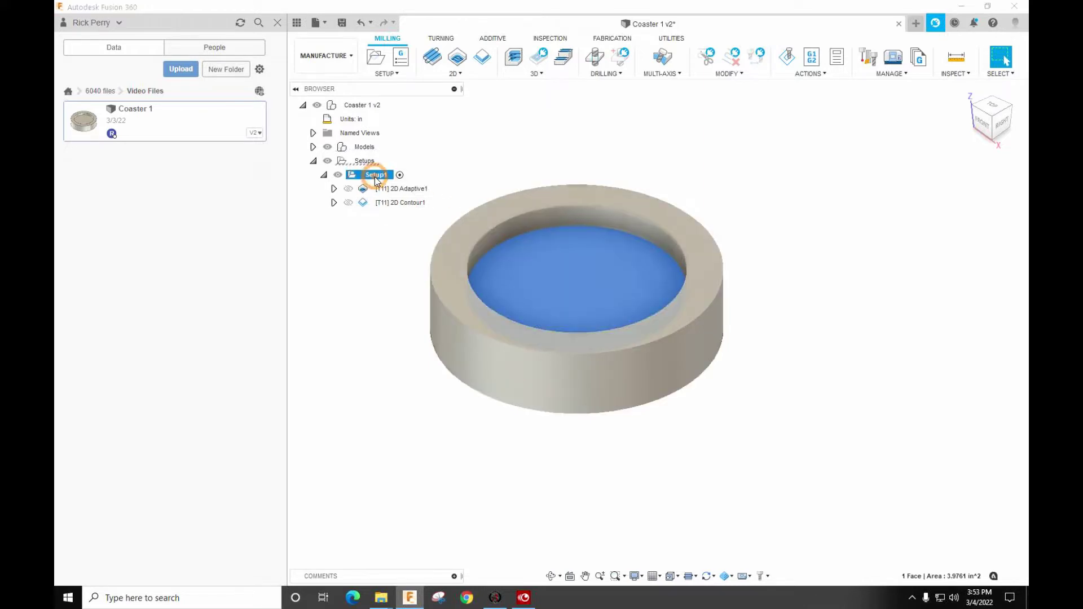
click(395, 186)
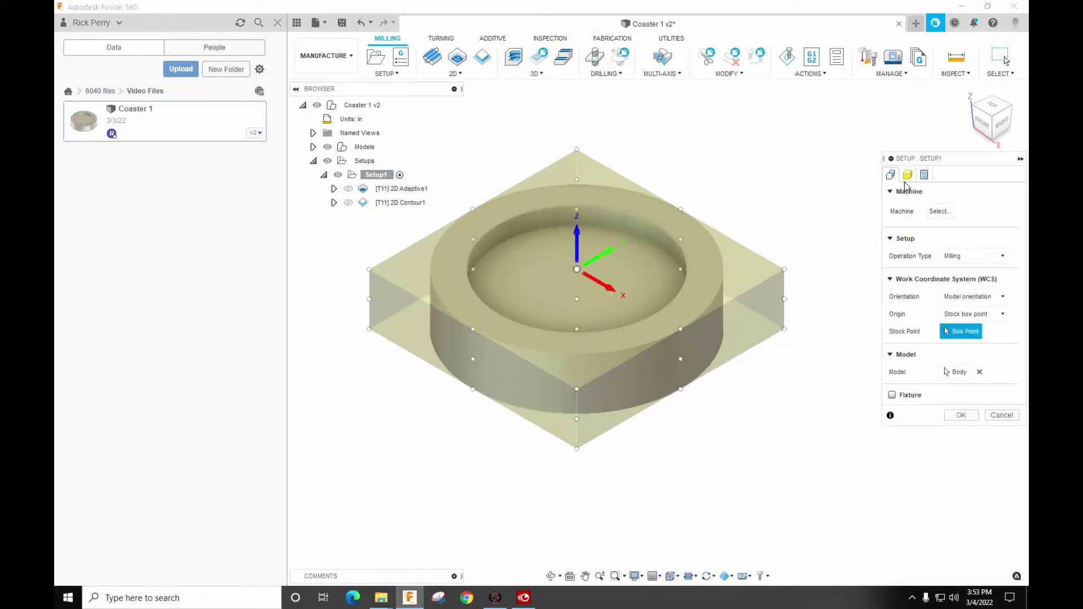
click(925, 176)
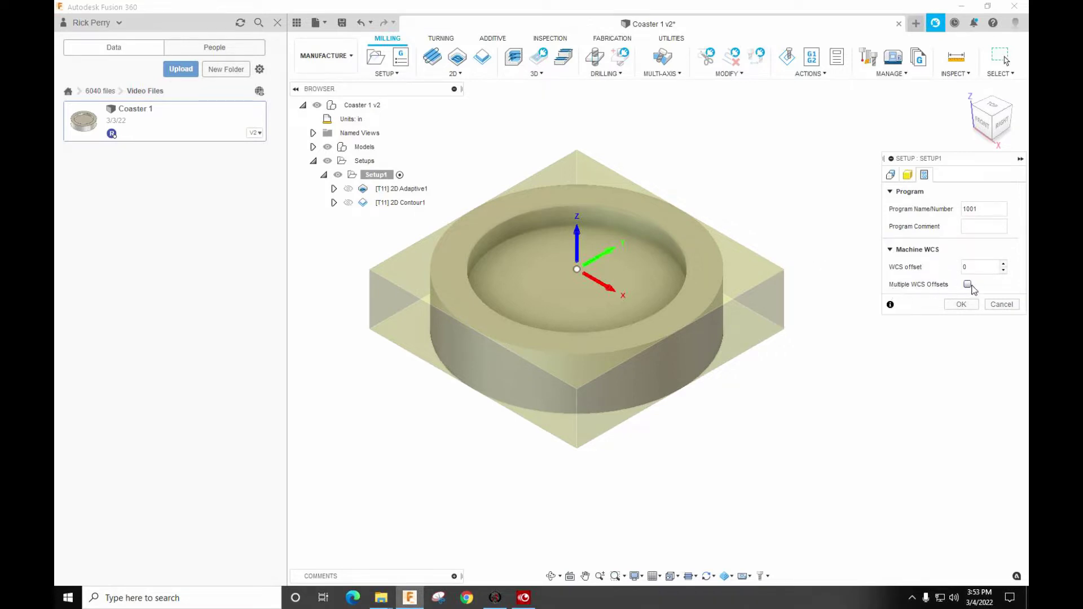
Step the WCS offset spinner up to 3 and back down to 0.
click(1004, 263)
click(1003, 263)
click(1004, 263)
click(1004, 263)
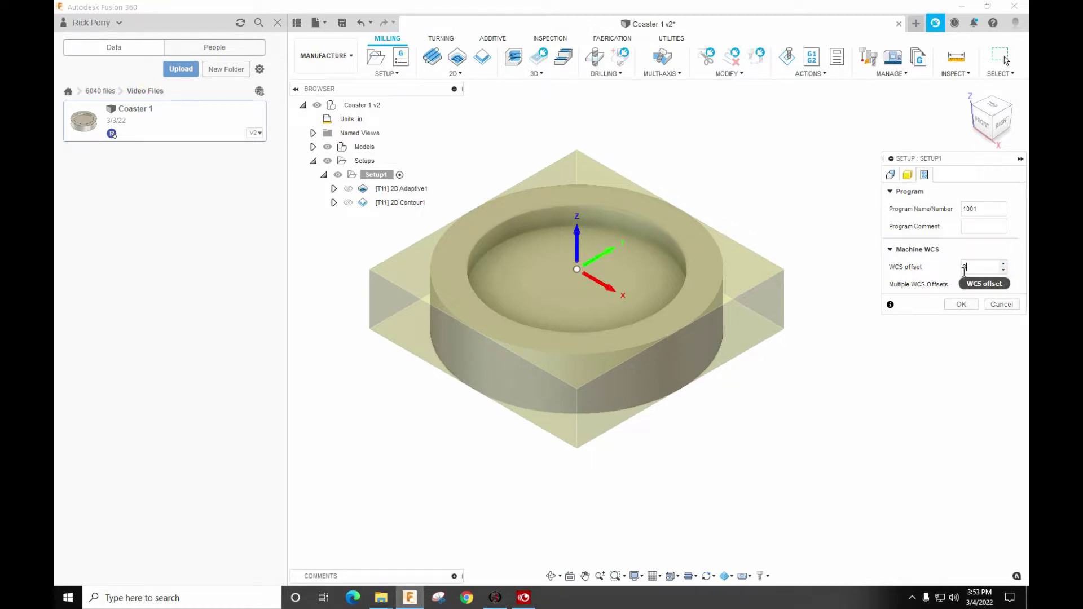
click(1004, 270)
click(1004, 270)
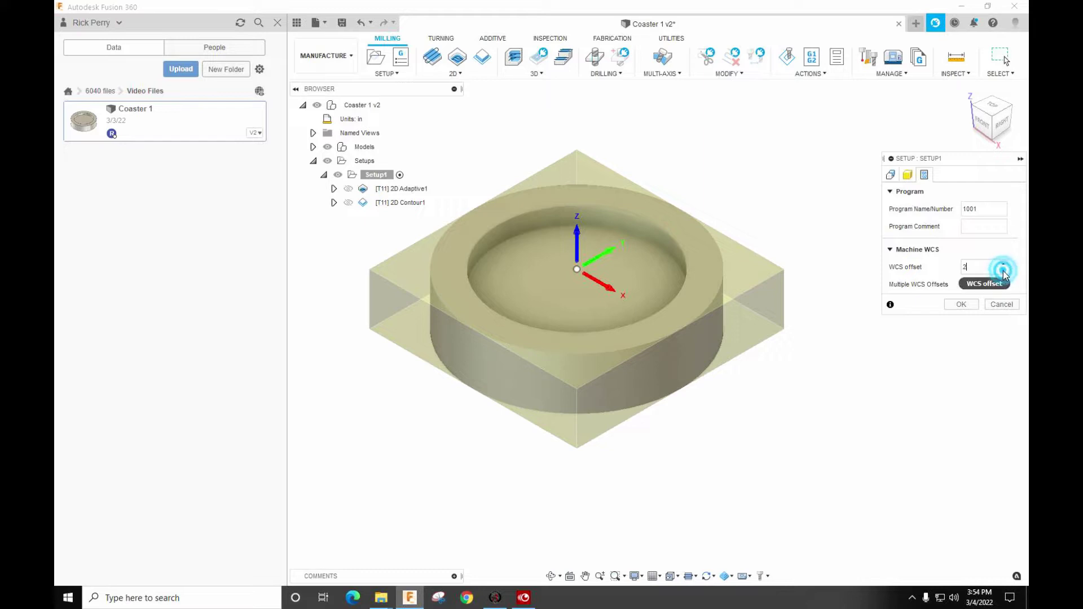
click(1003, 270)
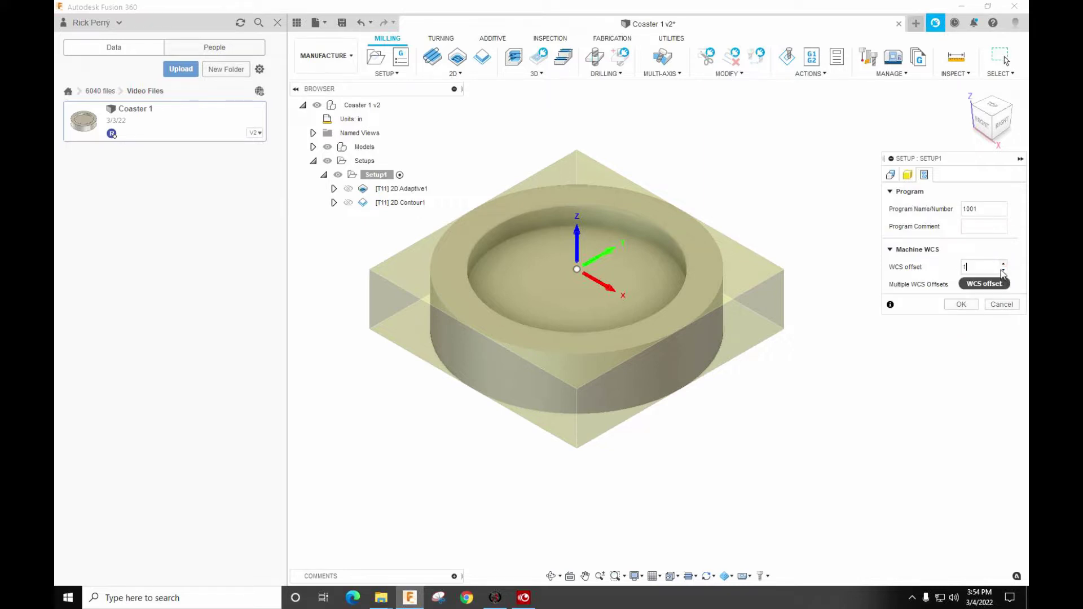
click(1004, 270)
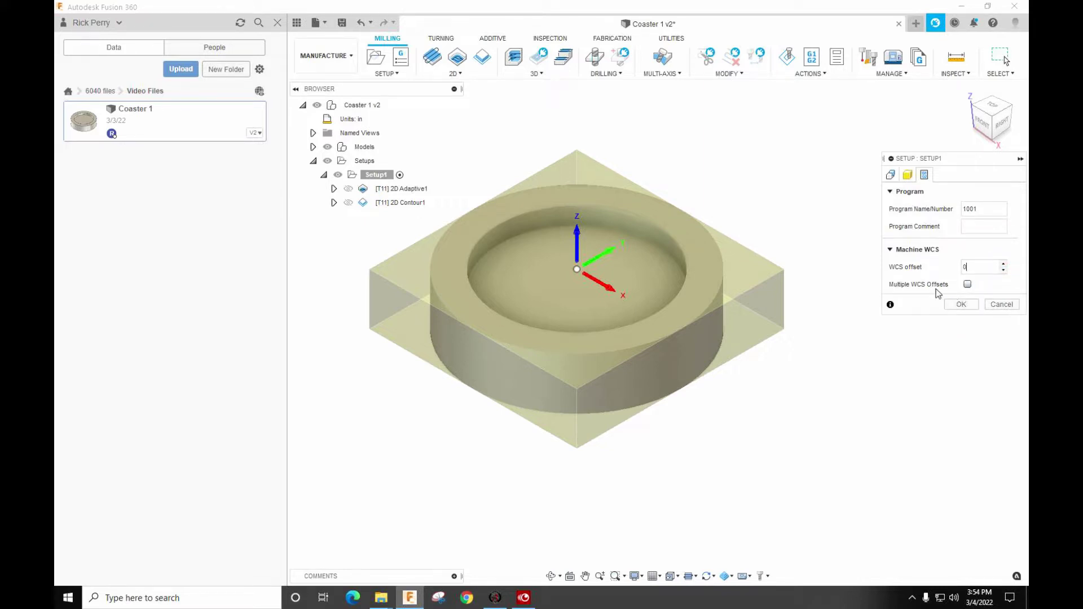
Enable Multiple WCS Offsets with WCS offset 1, set the instance count, and apply with OK.
click(967, 285)
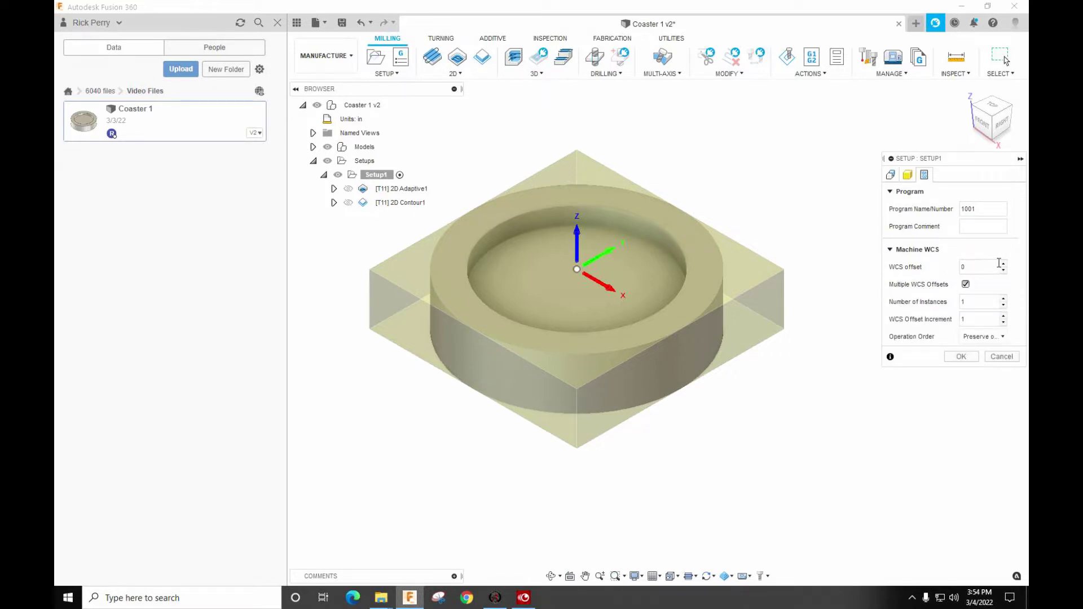
double_click(964, 267)
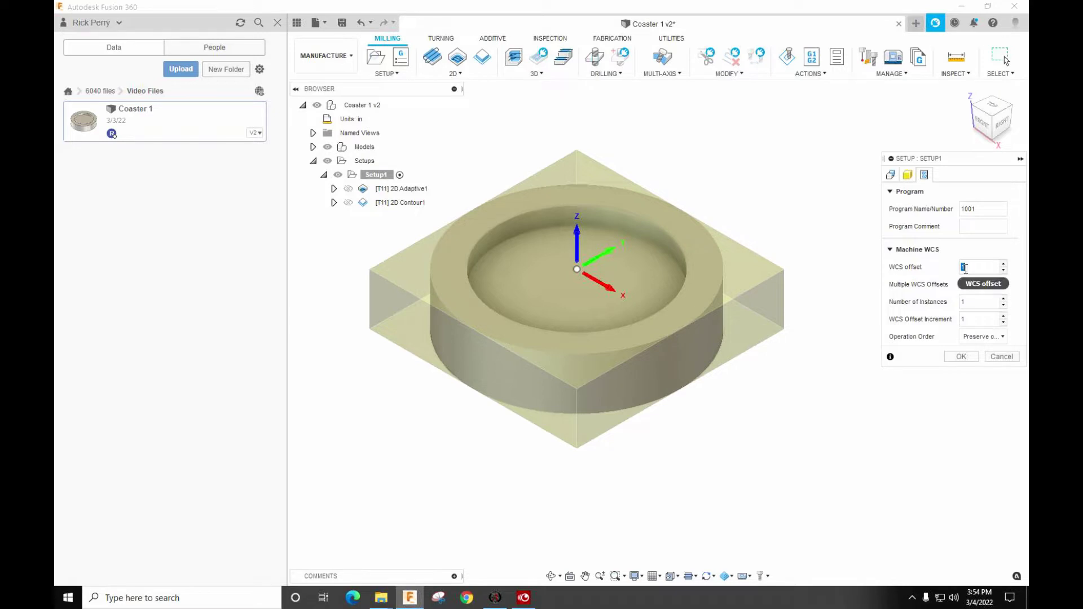
text(1)
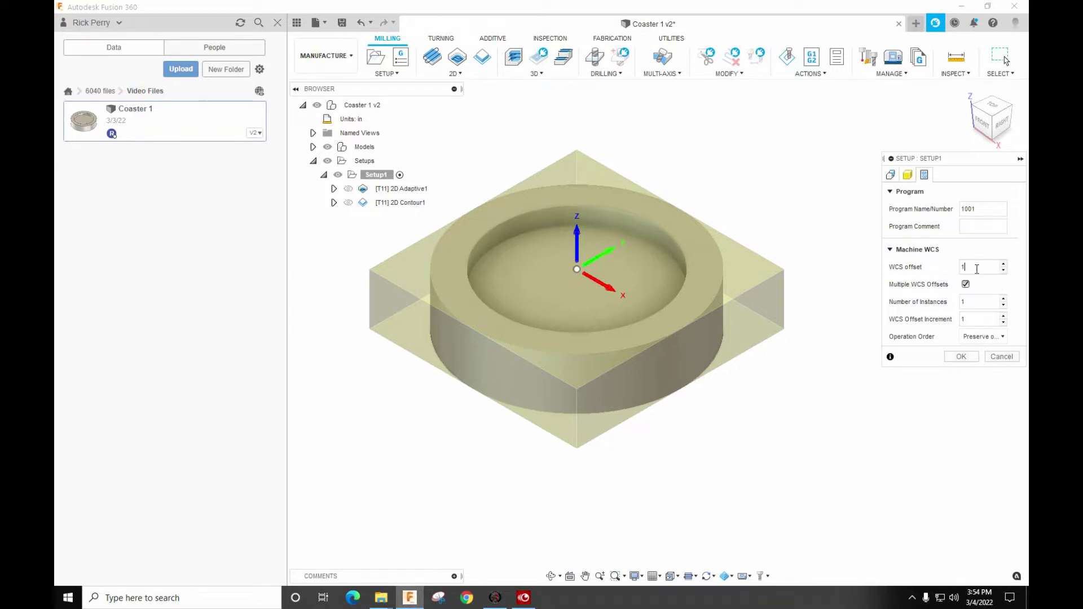
double_click(965, 303)
click(960, 358)
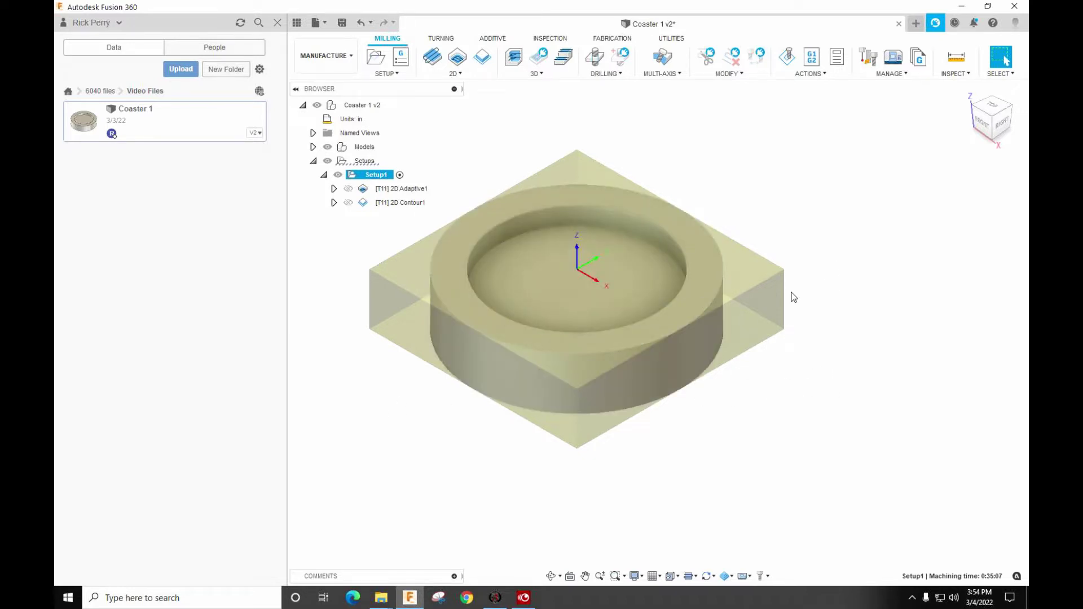
Post Setup1 with the Mach3Mill post as Coaster 20, overwriting the existing Coaster 20.tap.
right_click(378, 180)
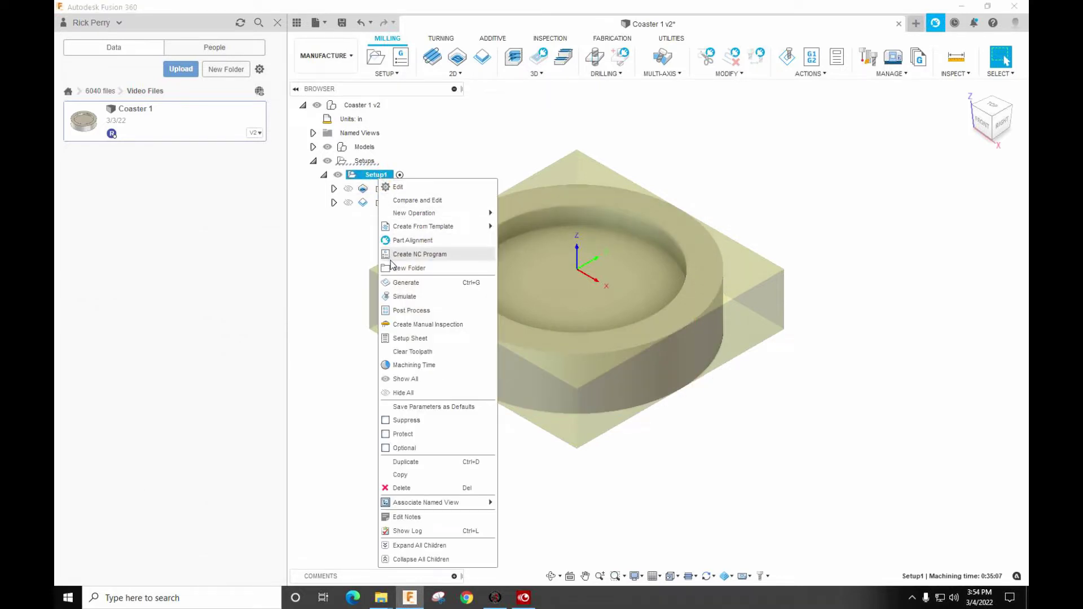
click(404, 309)
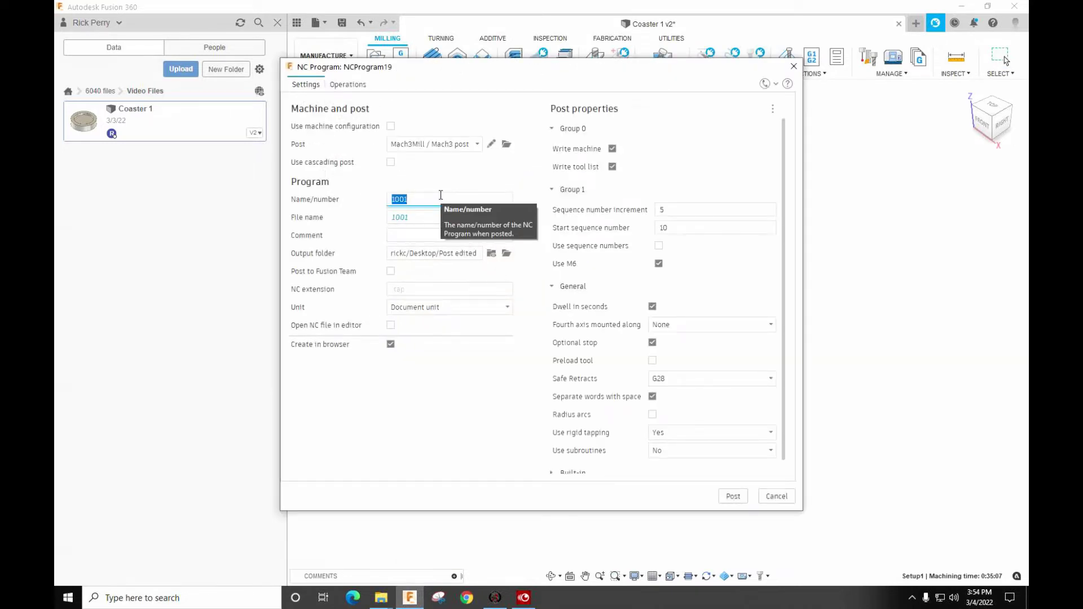
text(Coaster 20)
key(Return)
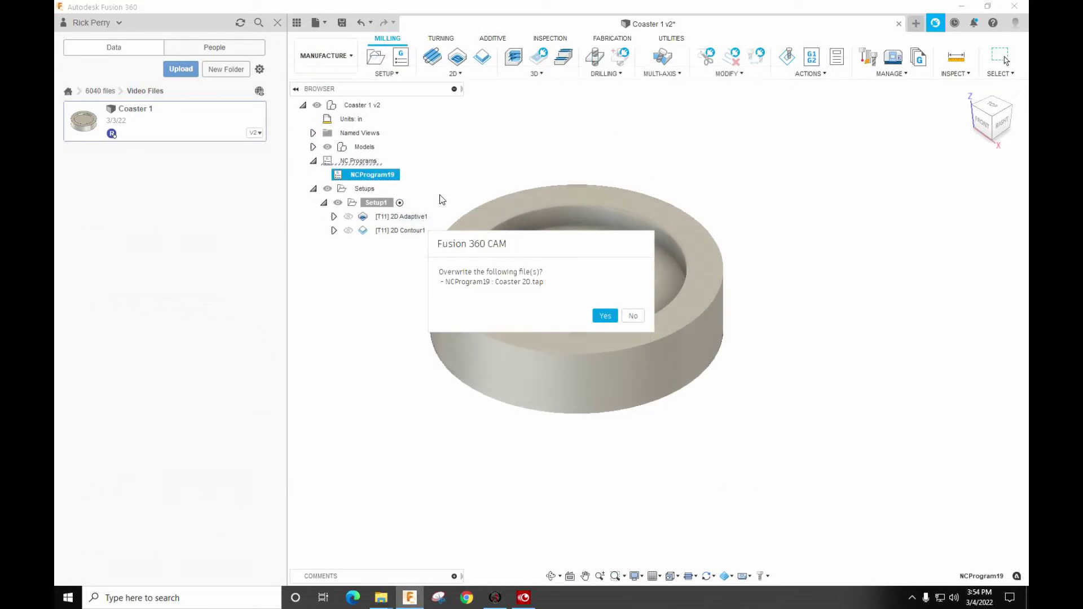
click(605, 315)
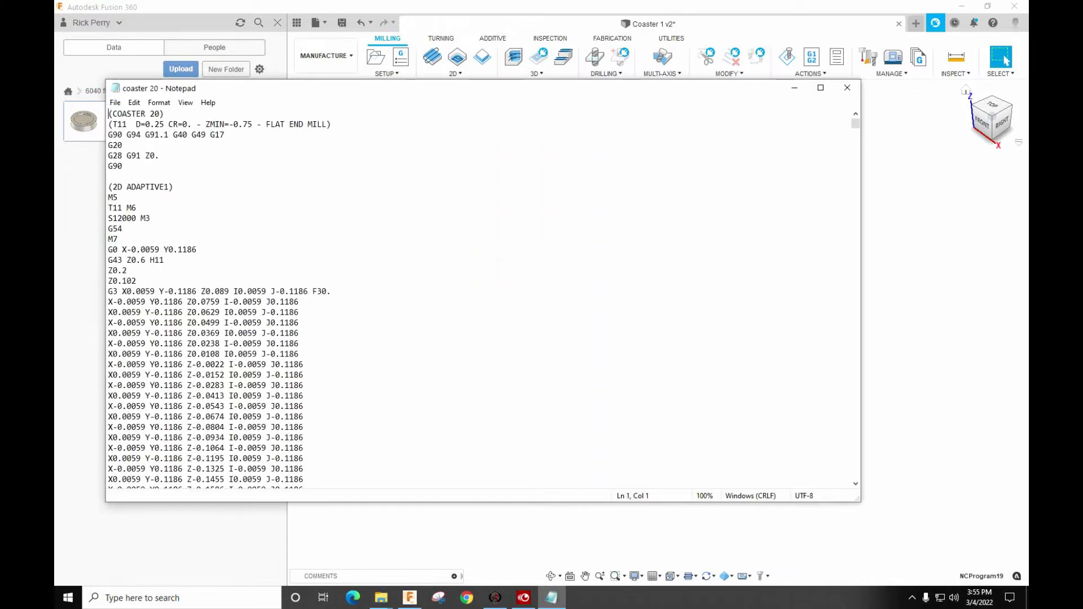
Select G54 on line 12 and open a Find search for G5.
drag(123, 228, 108, 228)
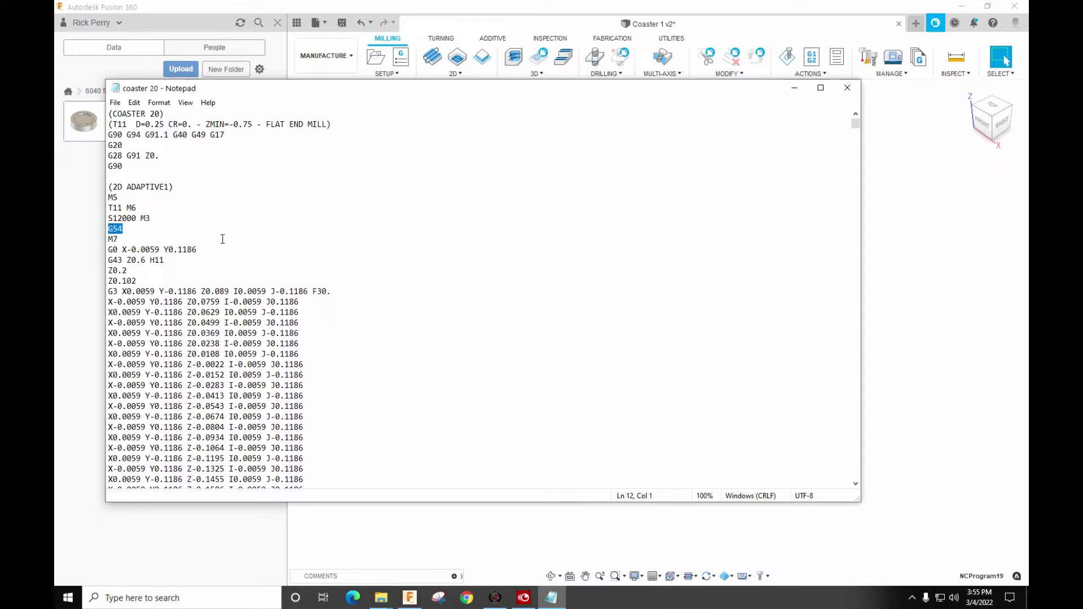
key(ctrl+f)
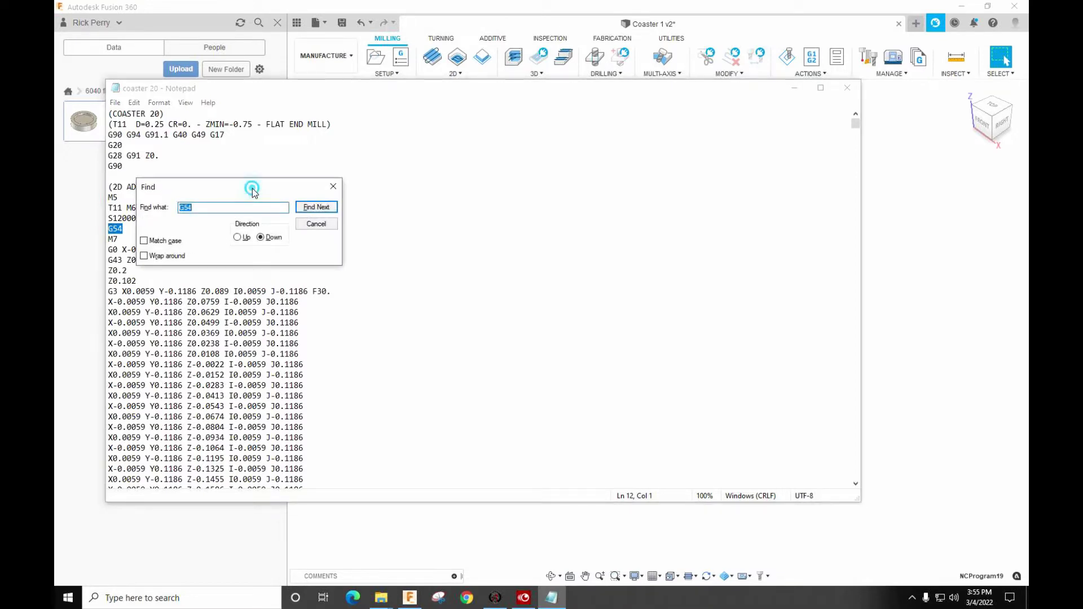
drag(251, 186, 533, 132)
click(475, 153)
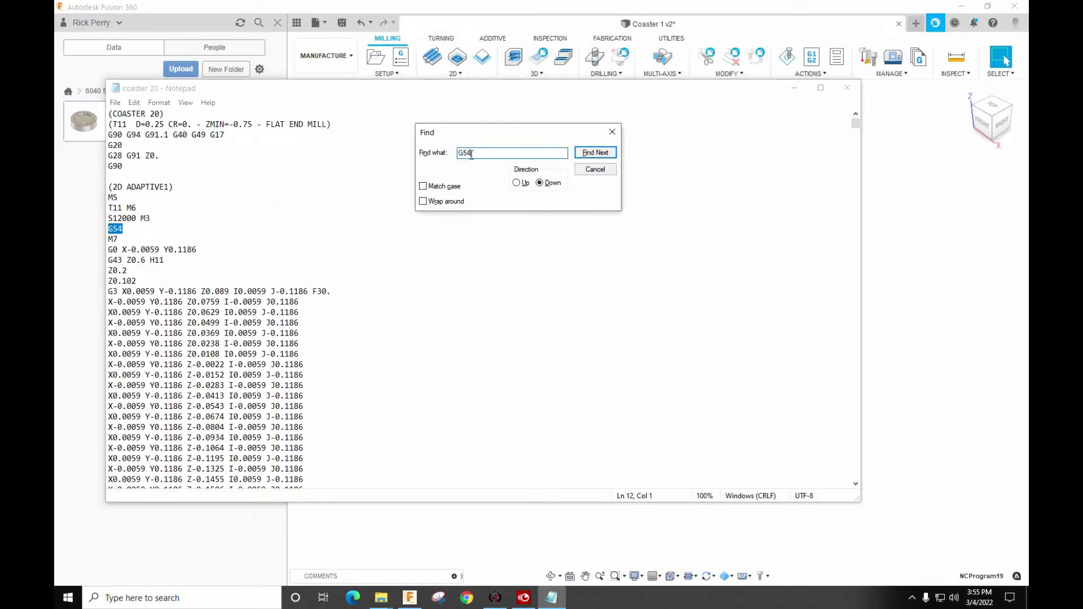
click(472, 154)
Find successive G5 offsets from G55 and G56 through to G59 P7.
click(603, 152)
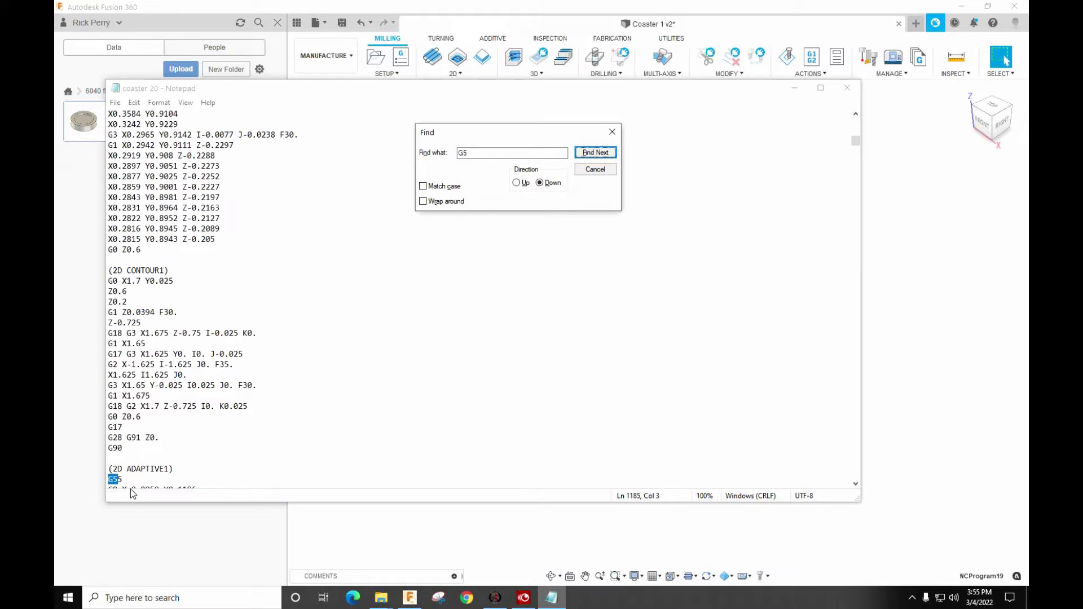
click(612, 153)
click(614, 153)
click(613, 153)
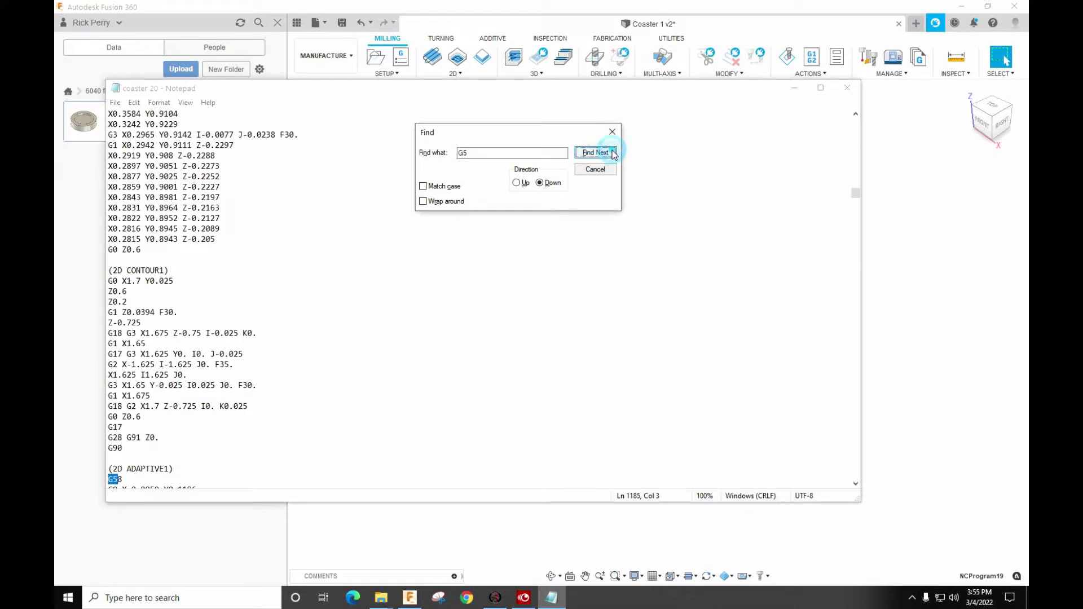
click(614, 153)
click(614, 154)
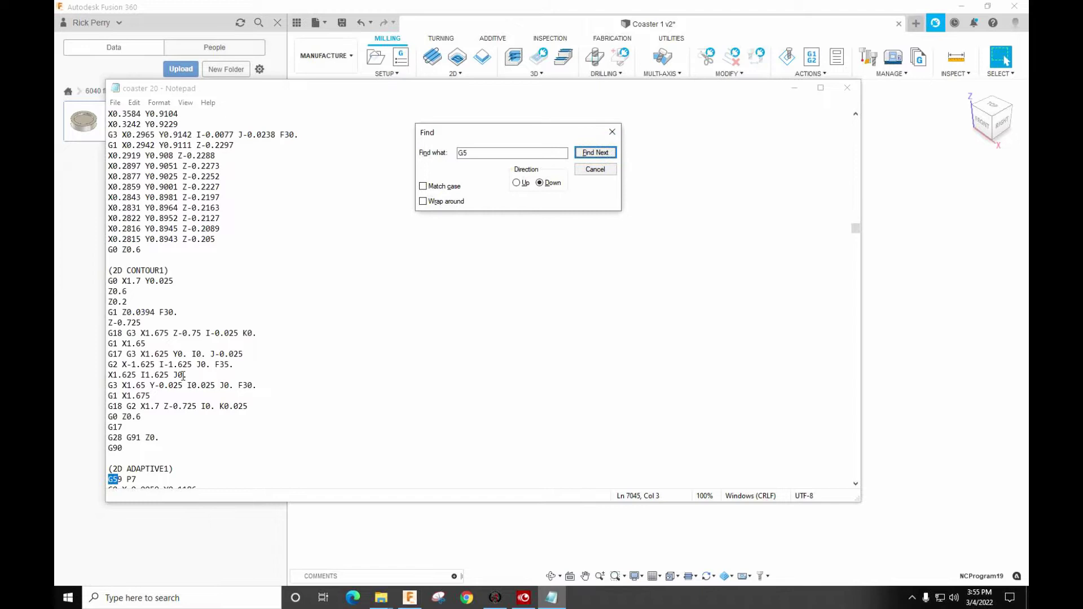
click(137, 479)
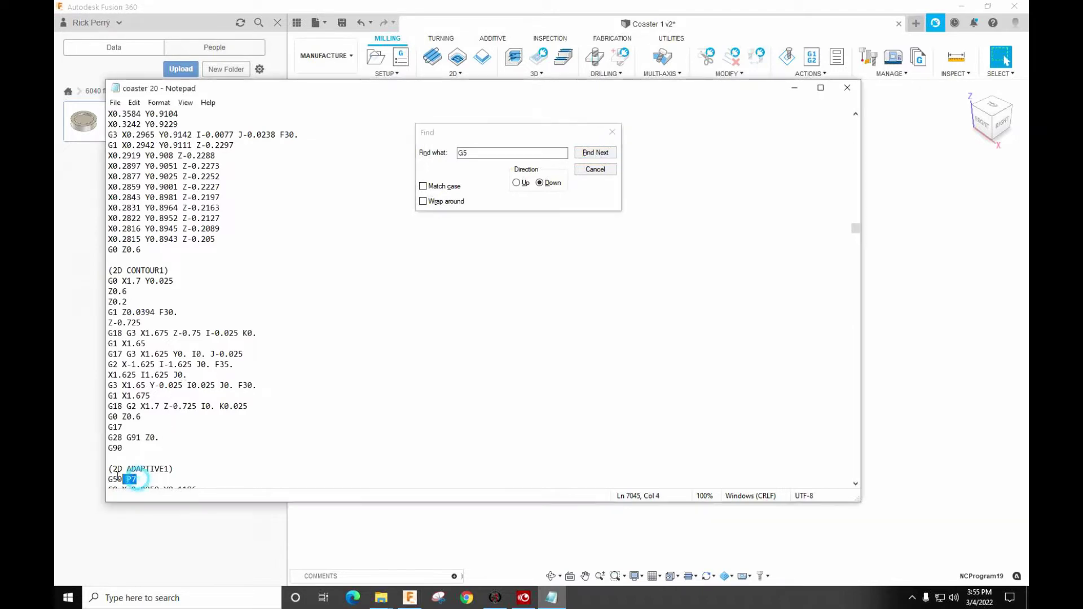
Find the remaining G59 extended offsets through G59 P20 until no more matches remain.
mouse_move(138, 480)
mouse_down()
mouse_move(108, 479)
mouse_move(136, 479)
mouse_up()
click(131, 480)
click(609, 153)
click(610, 155)
click(609, 155)
click(609, 155)
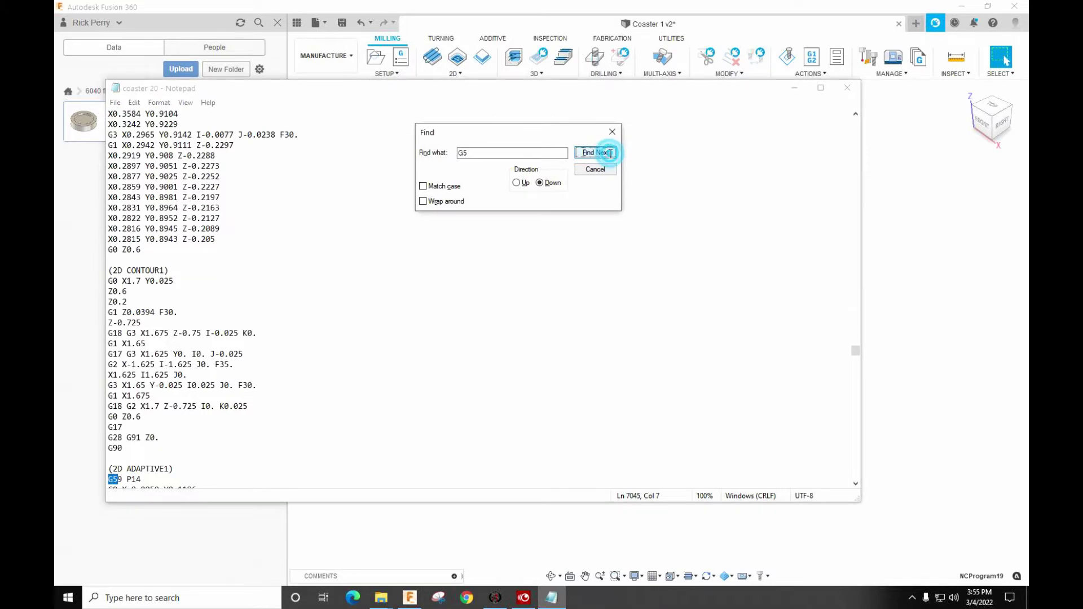
click(609, 154)
click(609, 155)
click(609, 155)
click(609, 154)
click(609, 154)
click(610, 154)
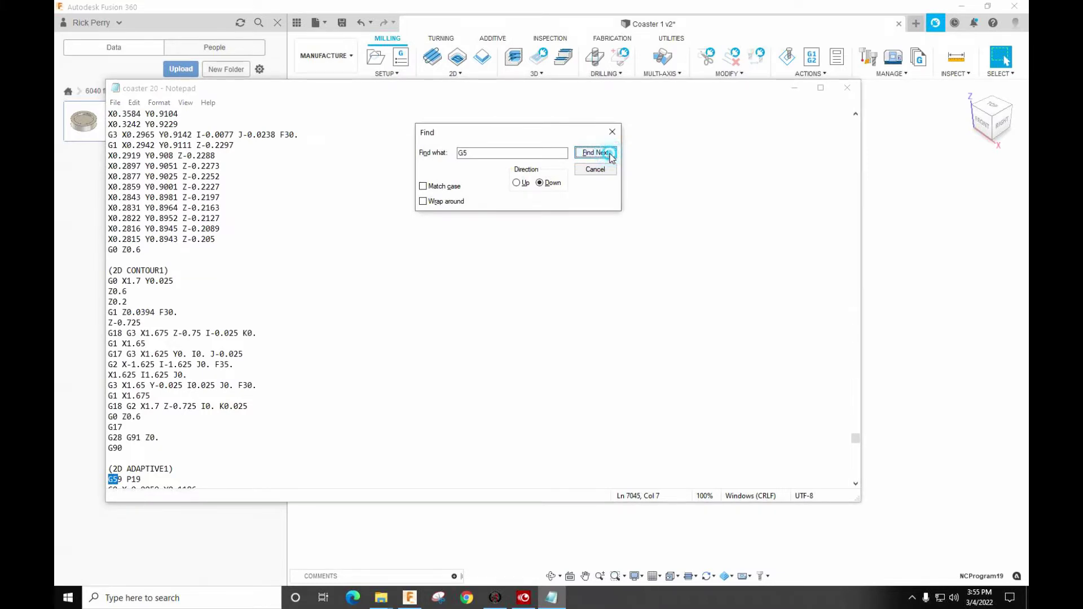
click(610, 155)
click(609, 154)
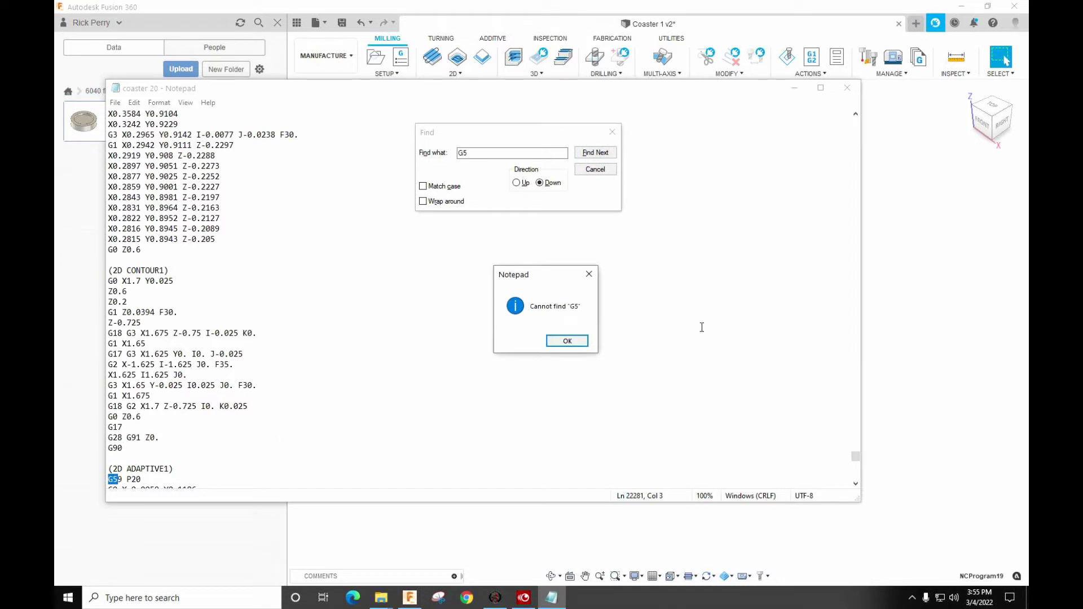
click(567, 341)
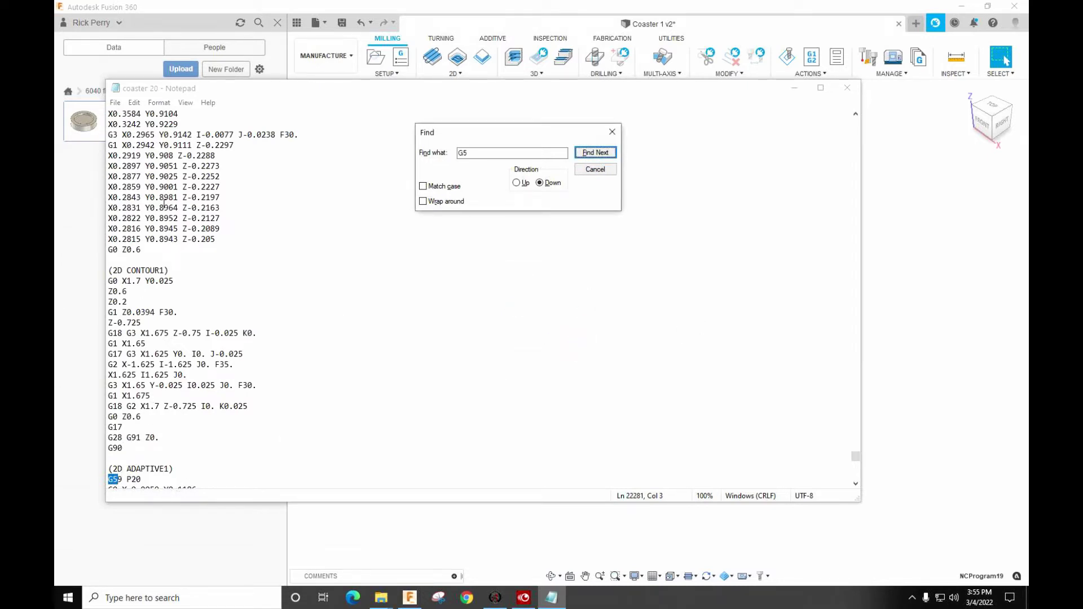
Scroll the code, close the Find box, and close the G-code file in Notepad.
scroll(171, 297, down, 4)
scroll(235, 411, down, 5)
scroll(233, 390, up, 12)
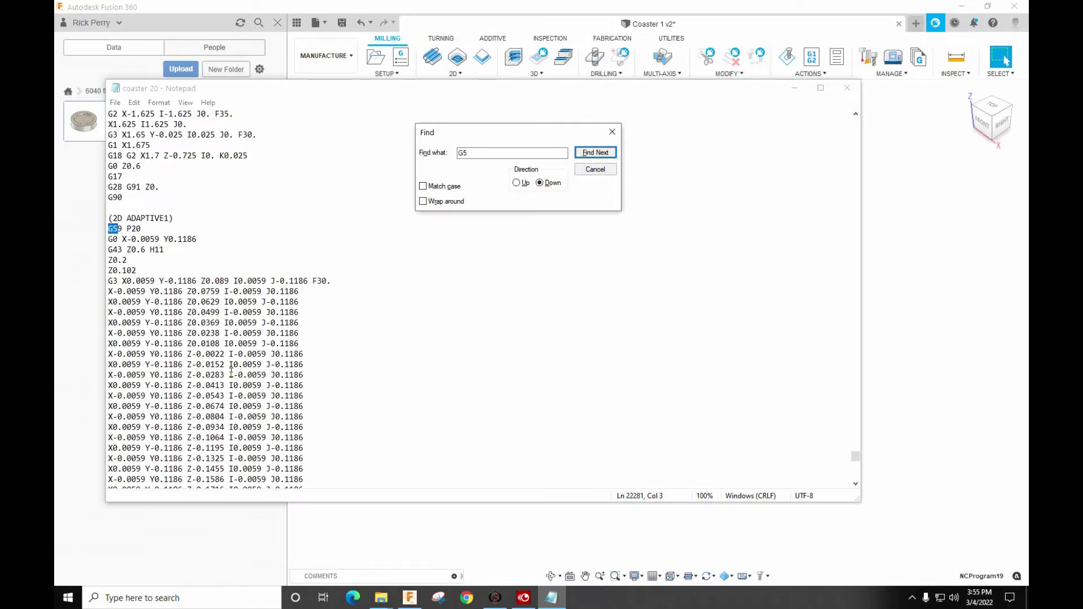
scroll(231, 372, up, 1)
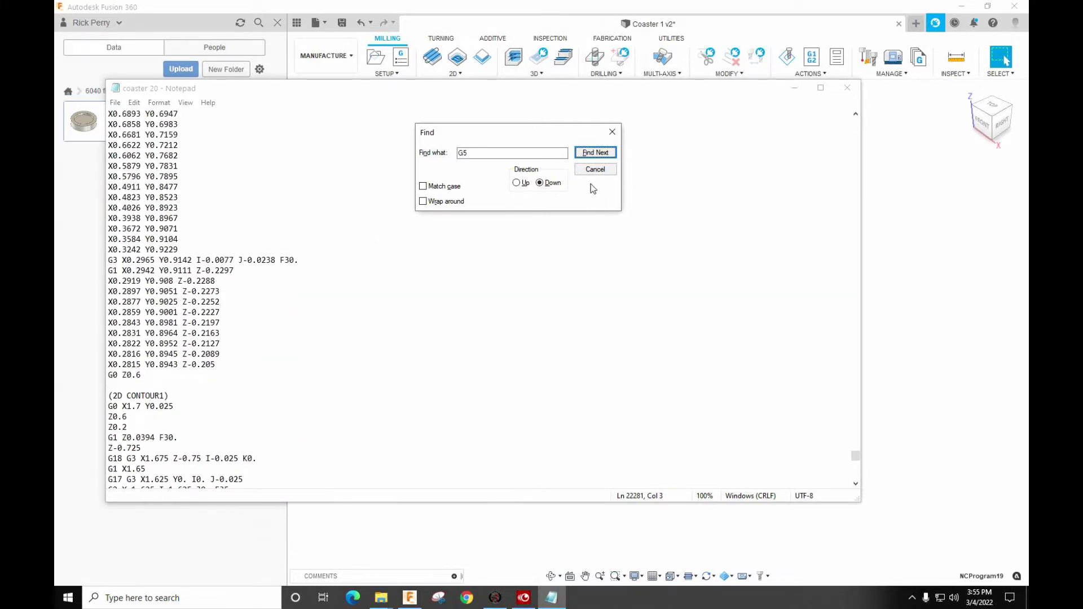
click(595, 170)
click(848, 89)
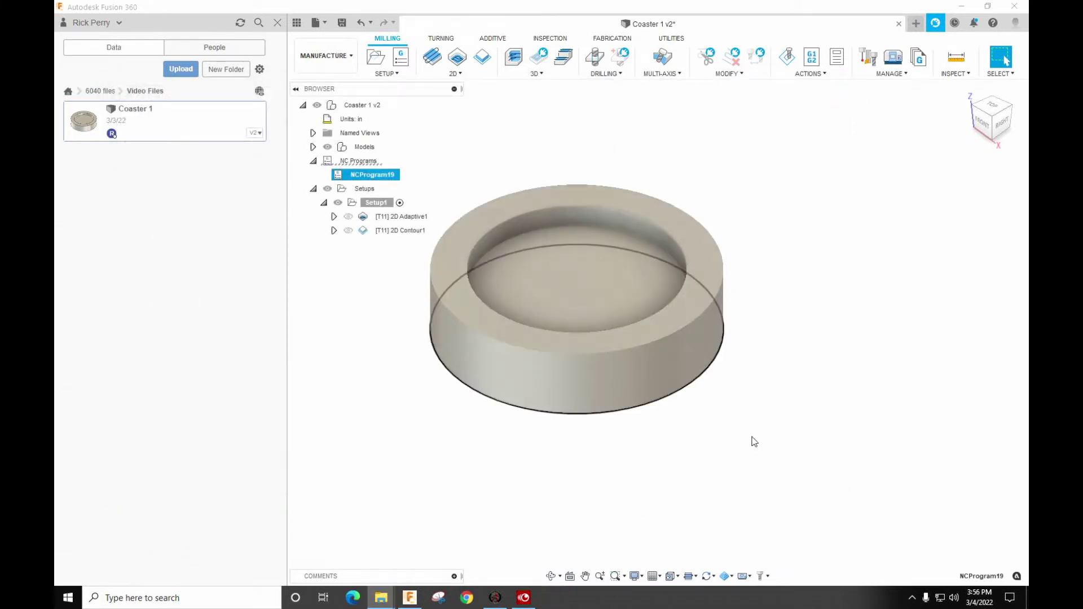
In Mach3's Program Run screen, view the Config > Fixtures work offsets G54 to G59P7.
click(495, 597)
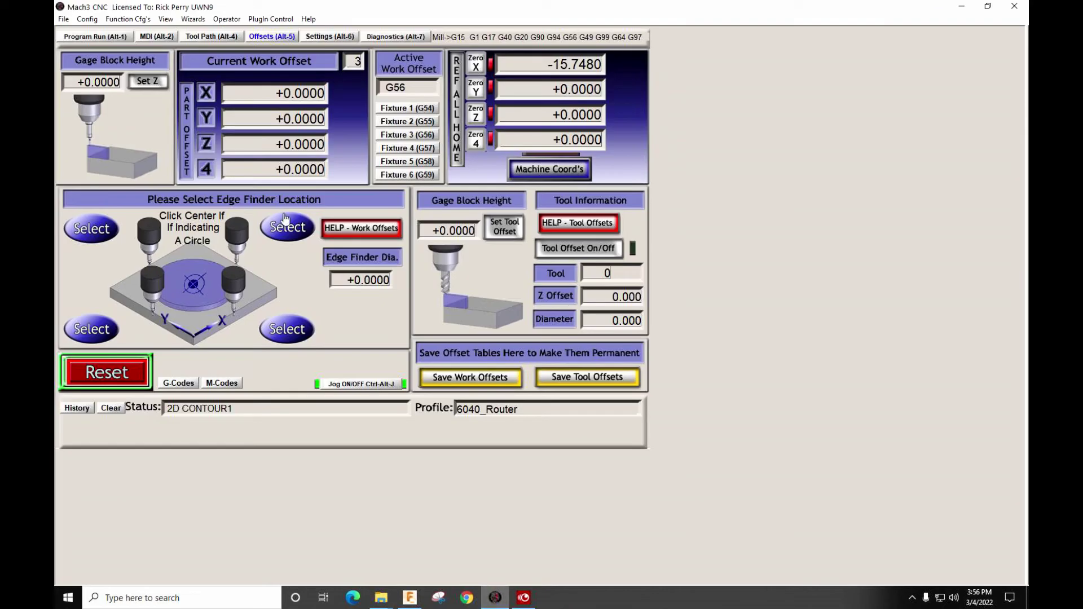
click(96, 36)
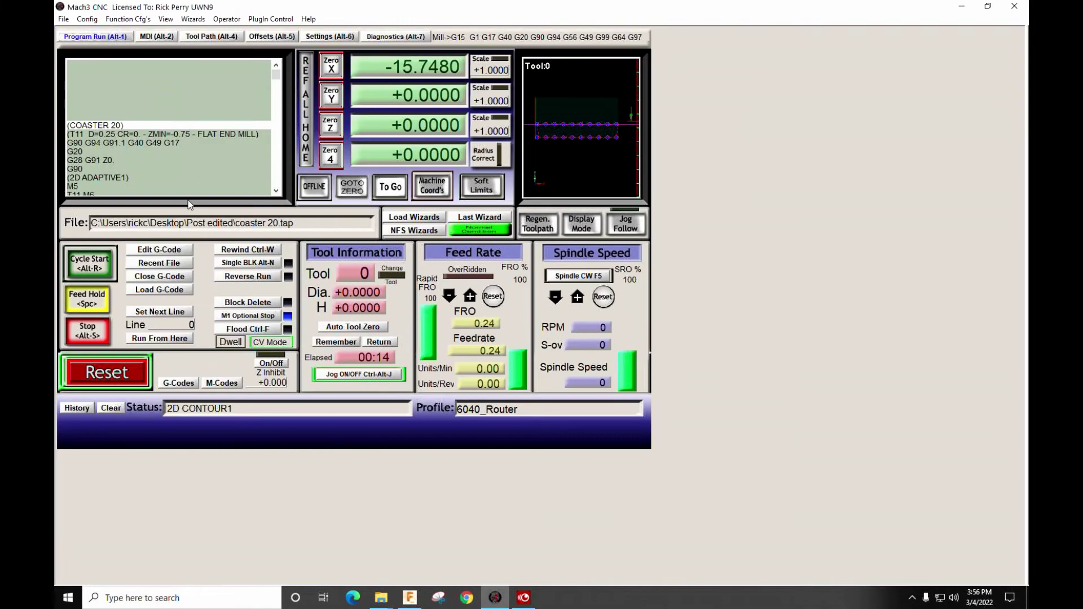
click(86, 19)
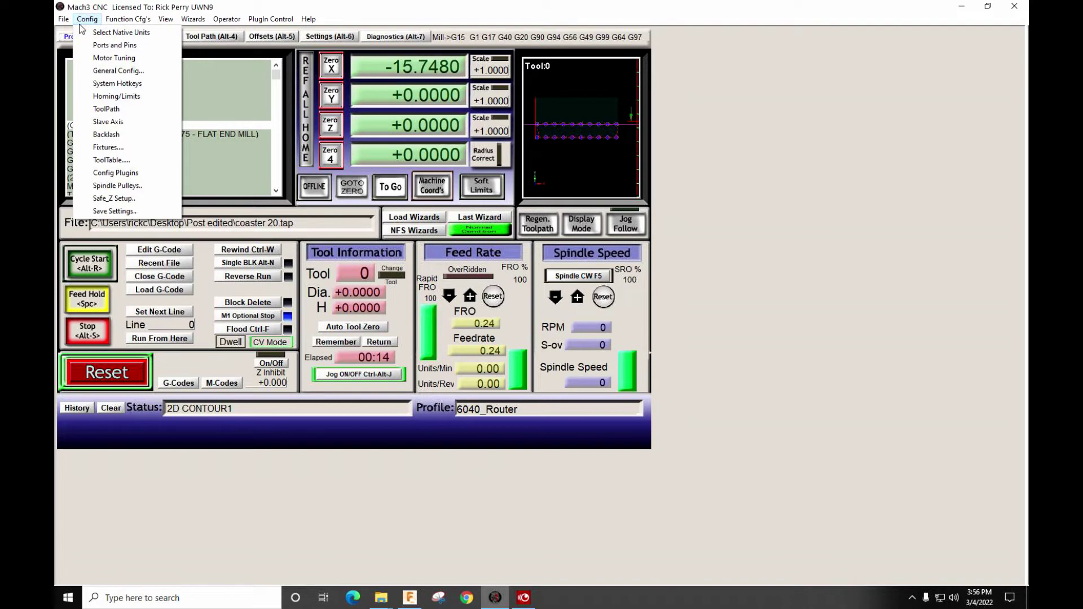
click(101, 148)
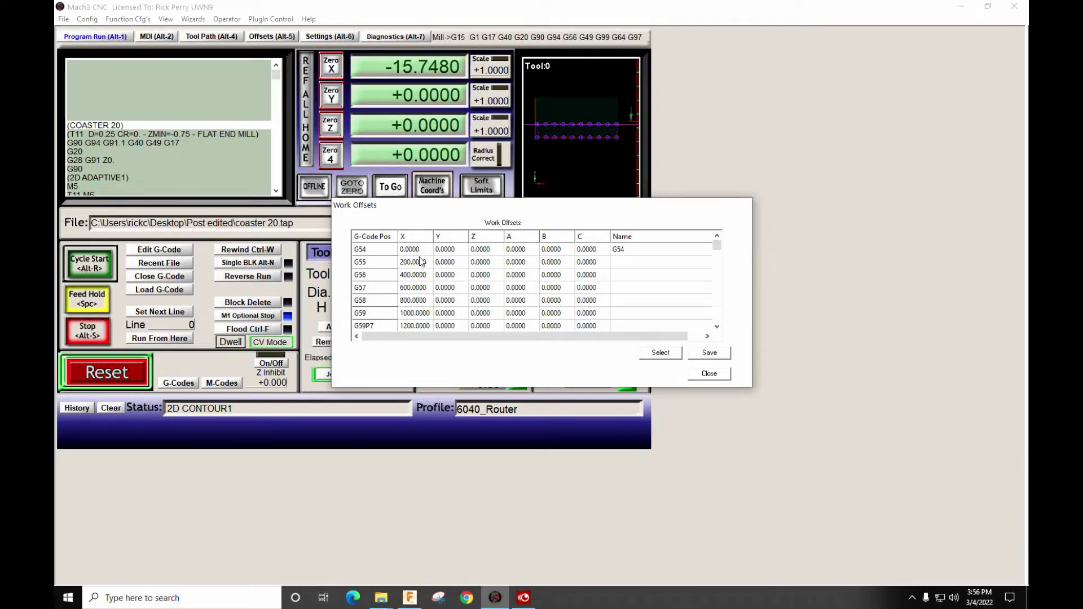
click(709, 373)
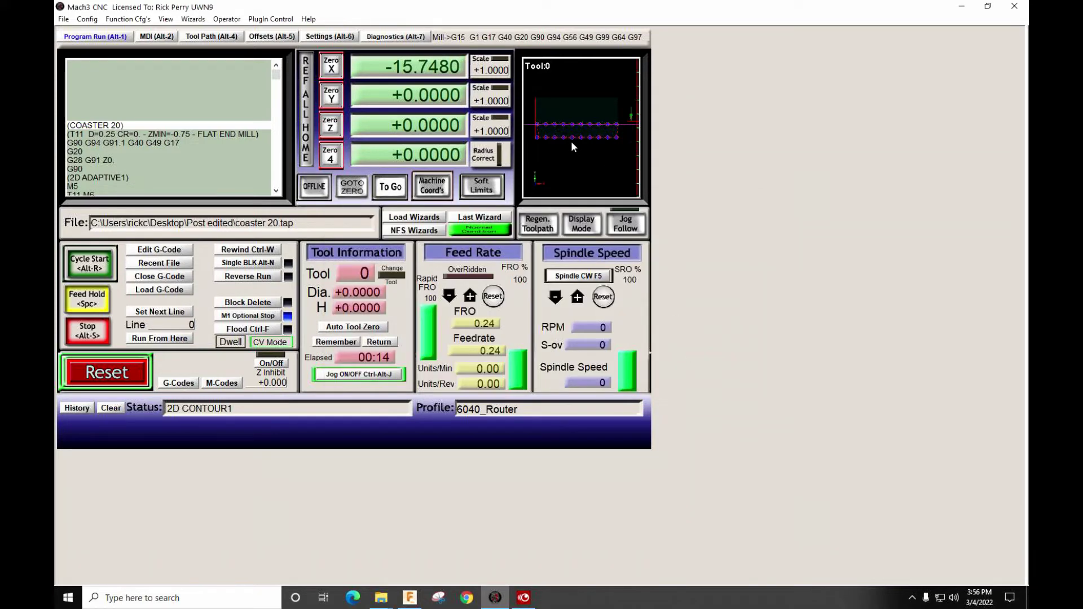
Zoom and pan the coaster 20 toolpath preview, then return to Fusion 360.
scroll(556, 120, up, 3)
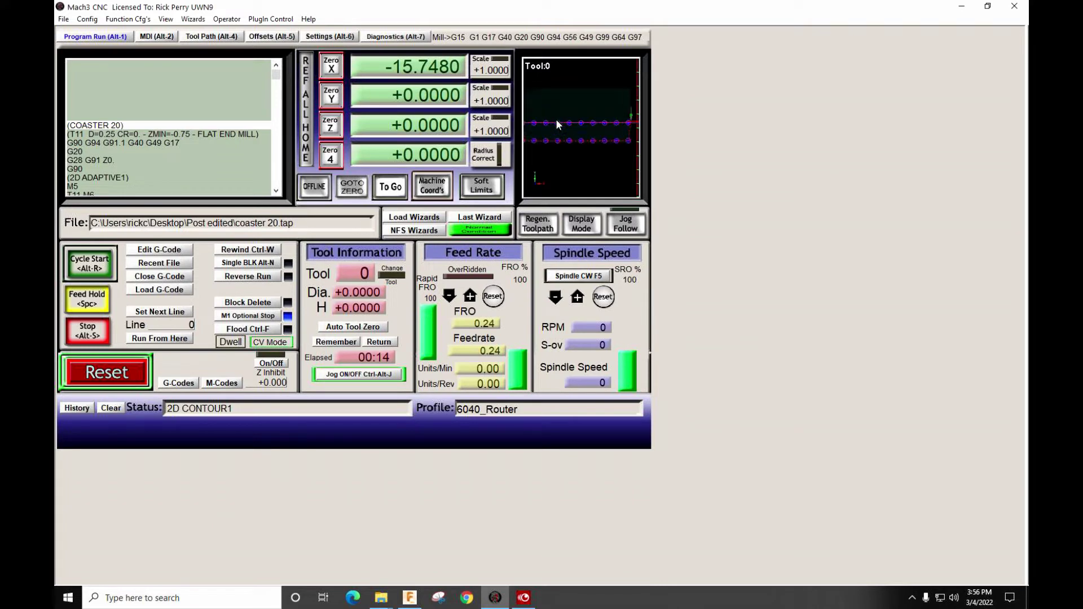
mouse_move(577, 125)
mouse_down()
mouse_move(655, 127)
mouse_move(621, 103)
mouse_move(492, 132)
mouse_move(654, 125)
mouse_move(657, 115)
mouse_move(512, 119)
mouse_move(588, 122)
mouse_up()
scroll(590, 121, down, 3)
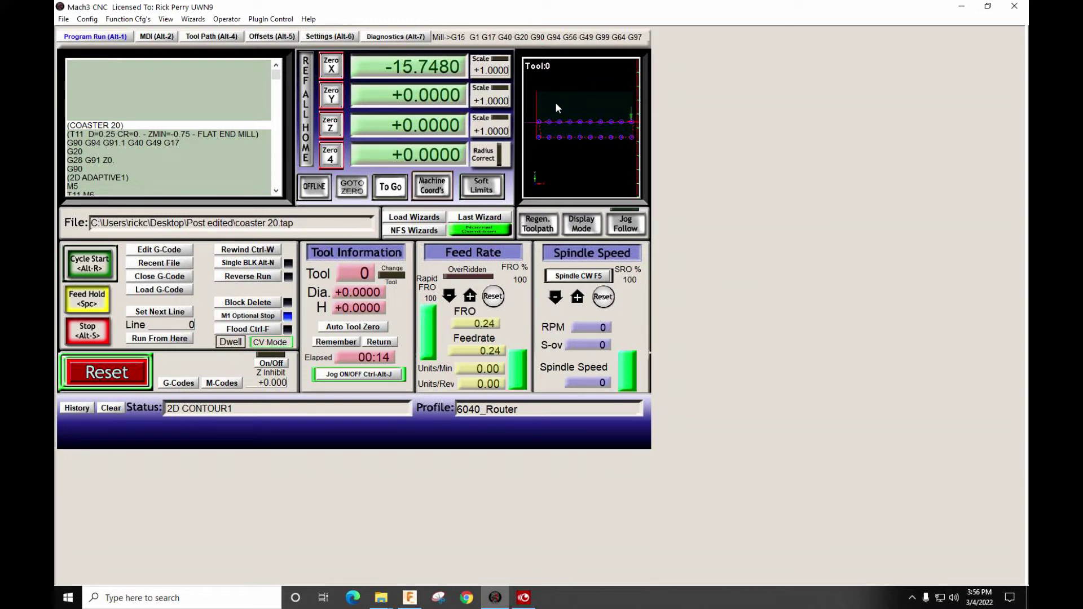
click(410, 598)
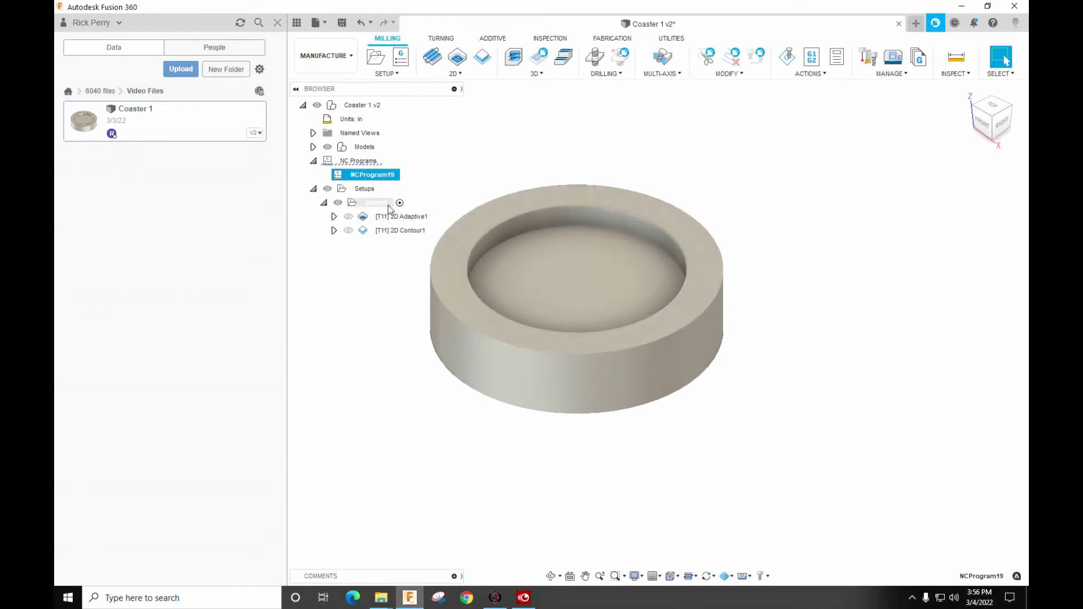
click(504, 600)
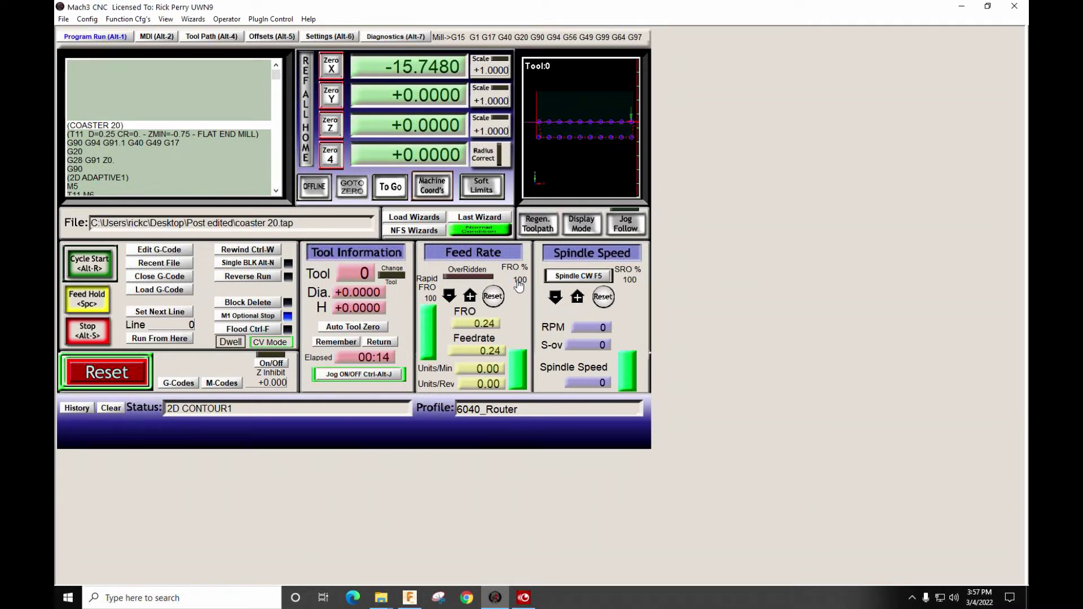
click(409, 598)
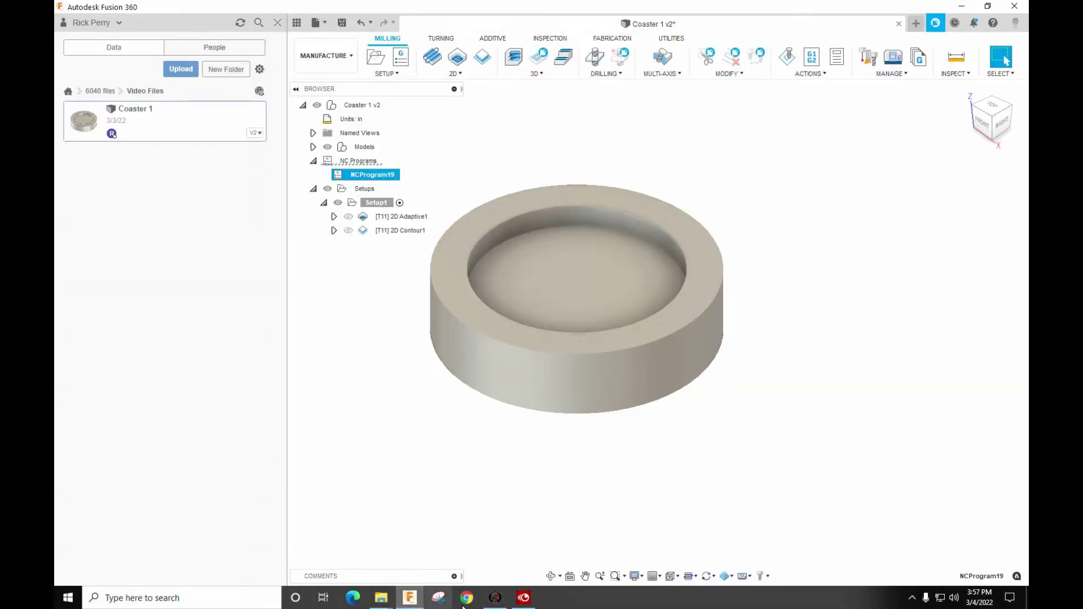
Launch Mach4 GUI from the Start menu's Mach4 folder using the Mach4Mill profile.
click(495, 600)
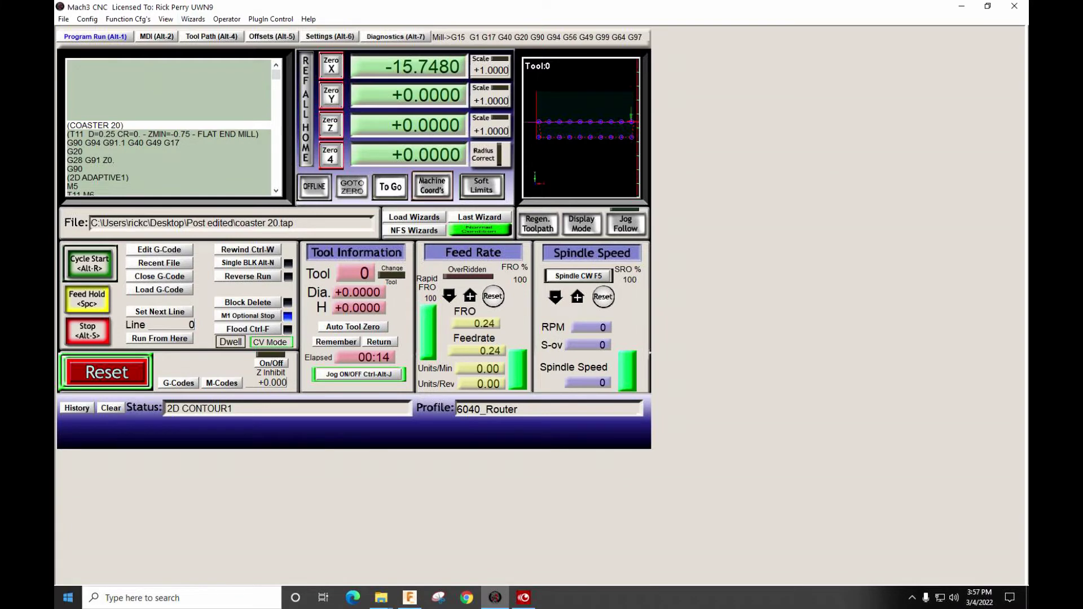
click(70, 600)
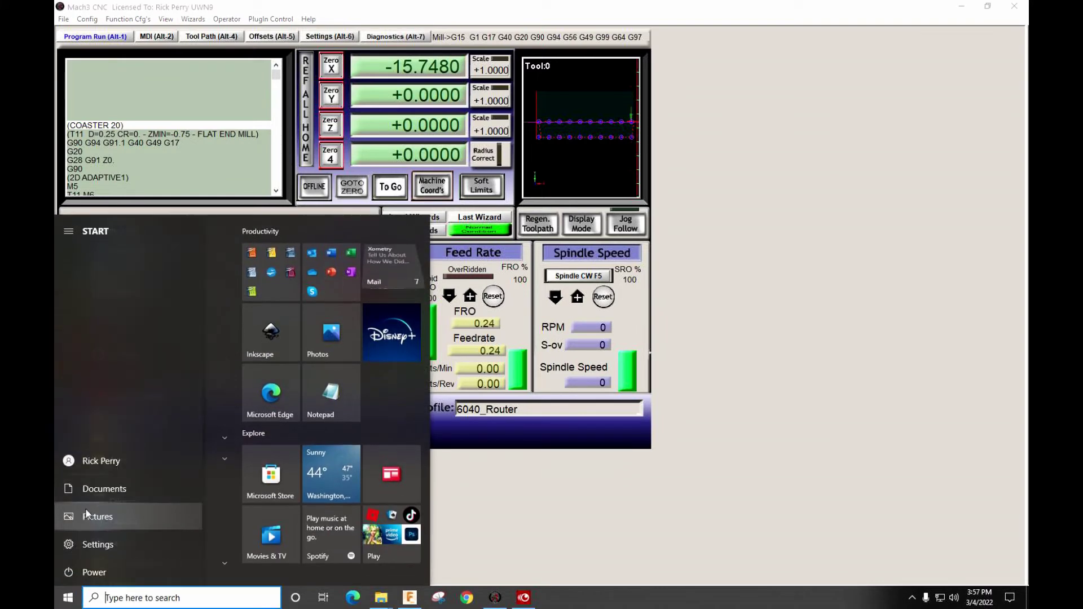
scroll(145, 509, down, 10)
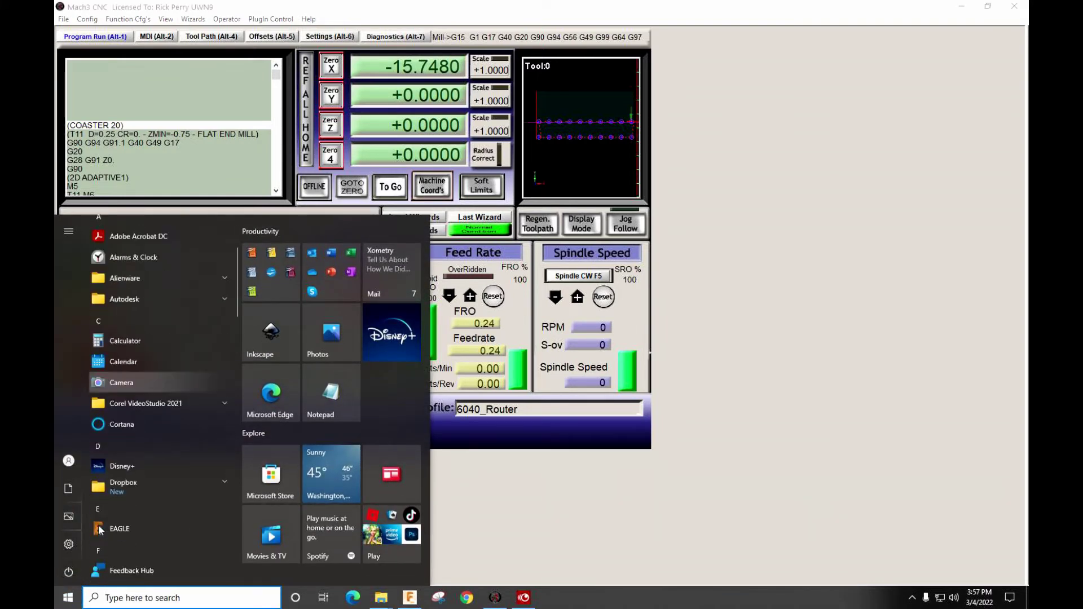
scroll(145, 510, down, 3)
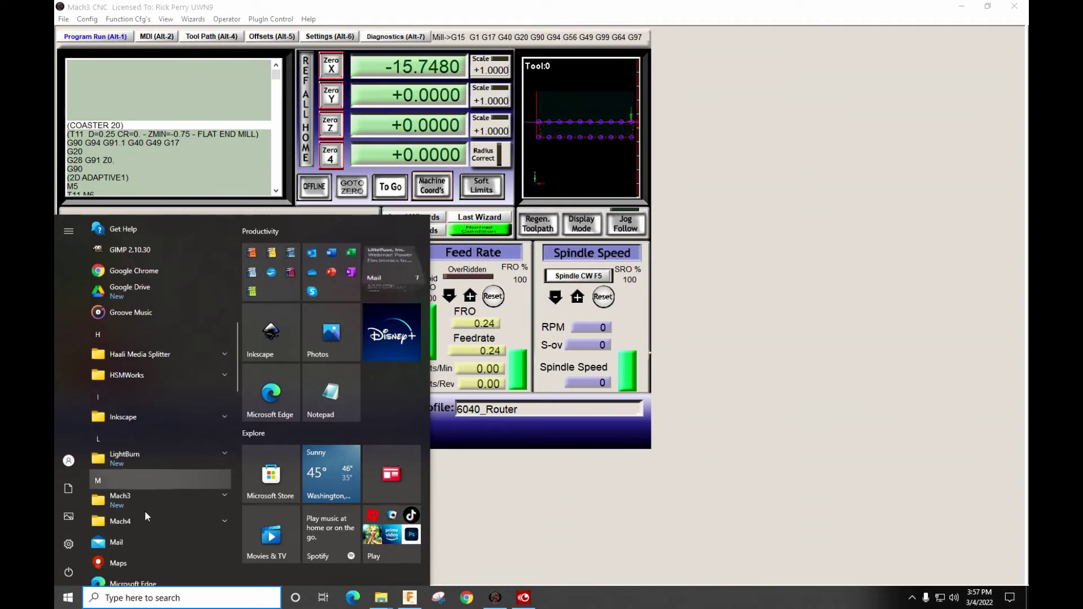
click(144, 510)
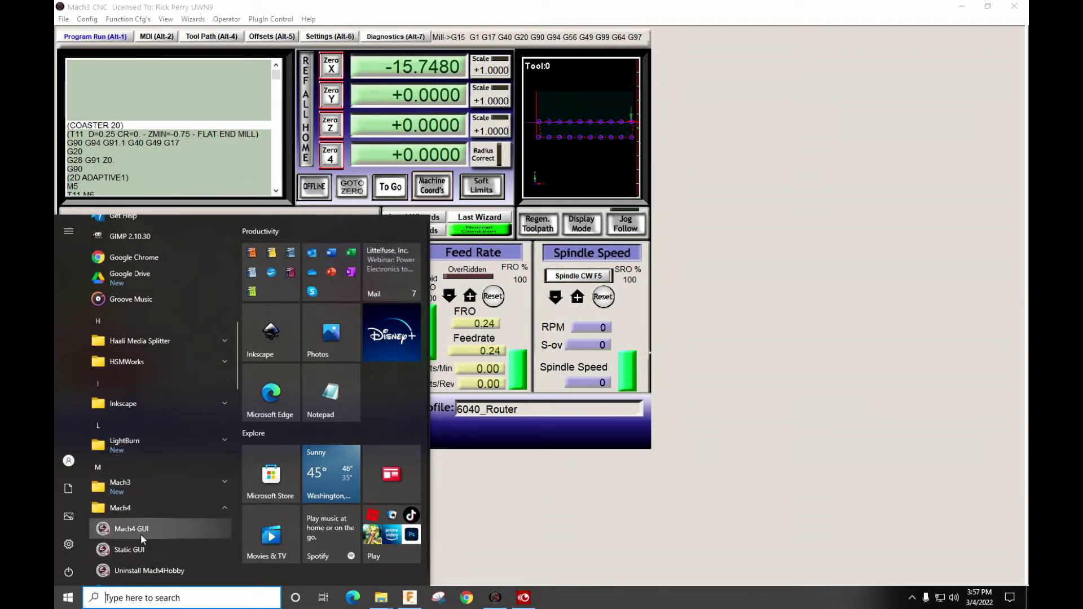
click(141, 533)
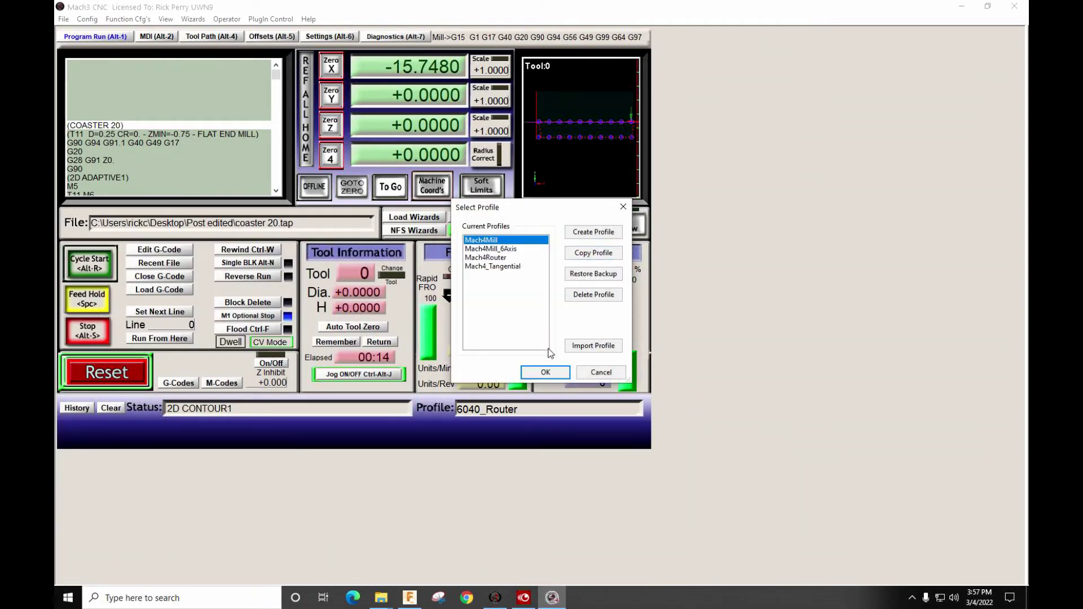
click(546, 371)
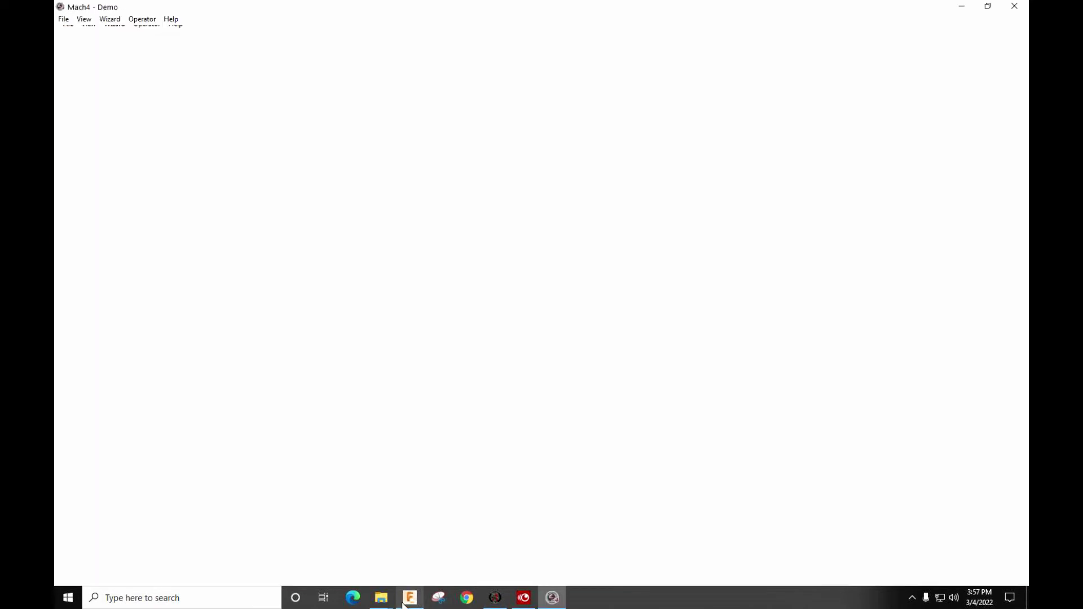
mouse_move(404, 605)
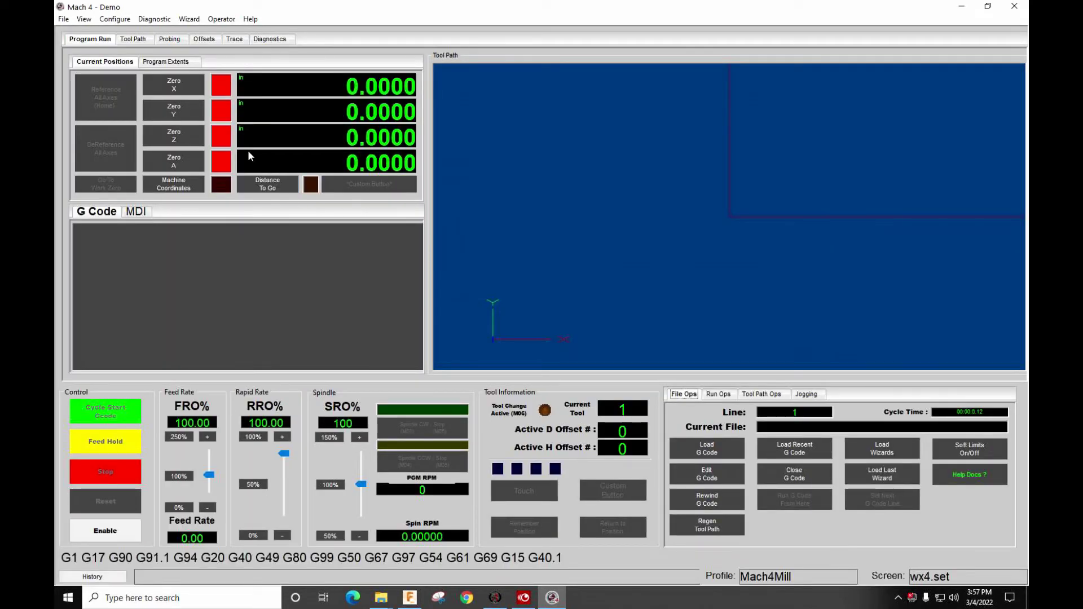
Scroll Mach4's Fixture Offsets table to the G54.1 P rows, close it, and exit Mach4.
click(84, 21)
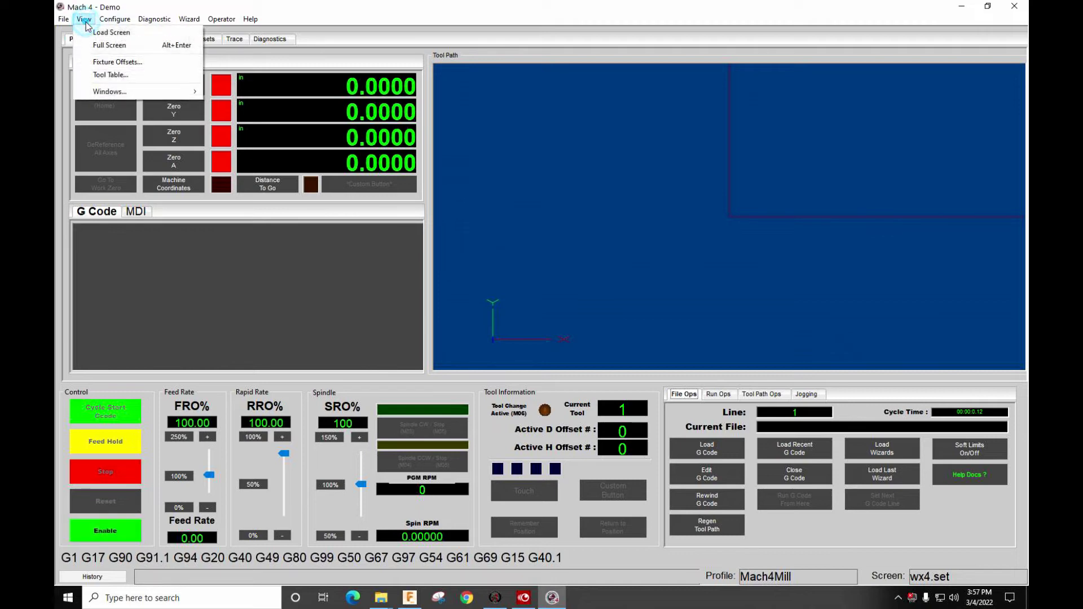
click(118, 64)
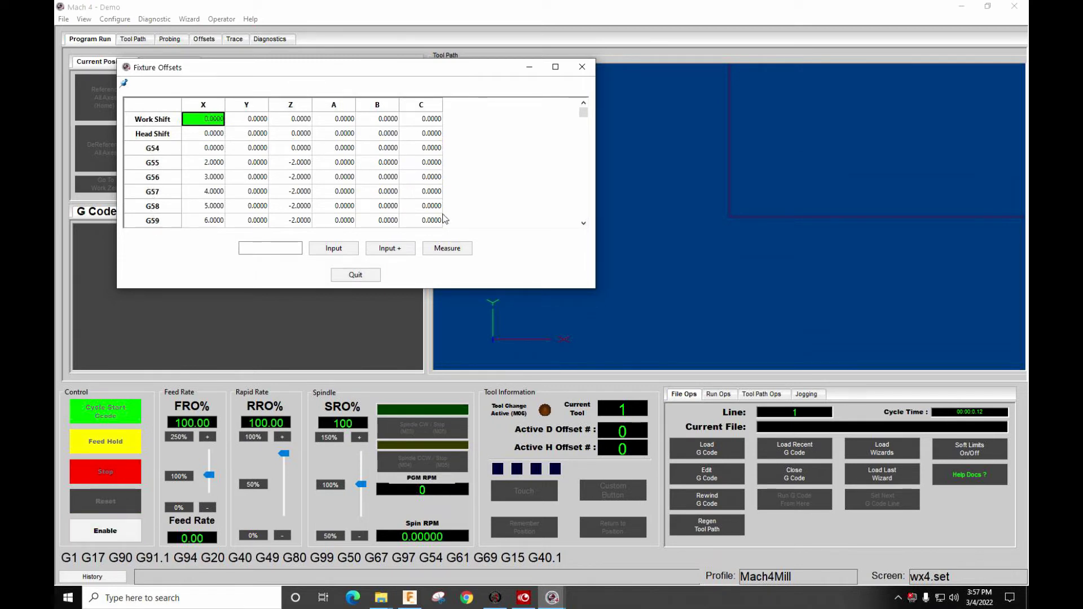
click(583, 223)
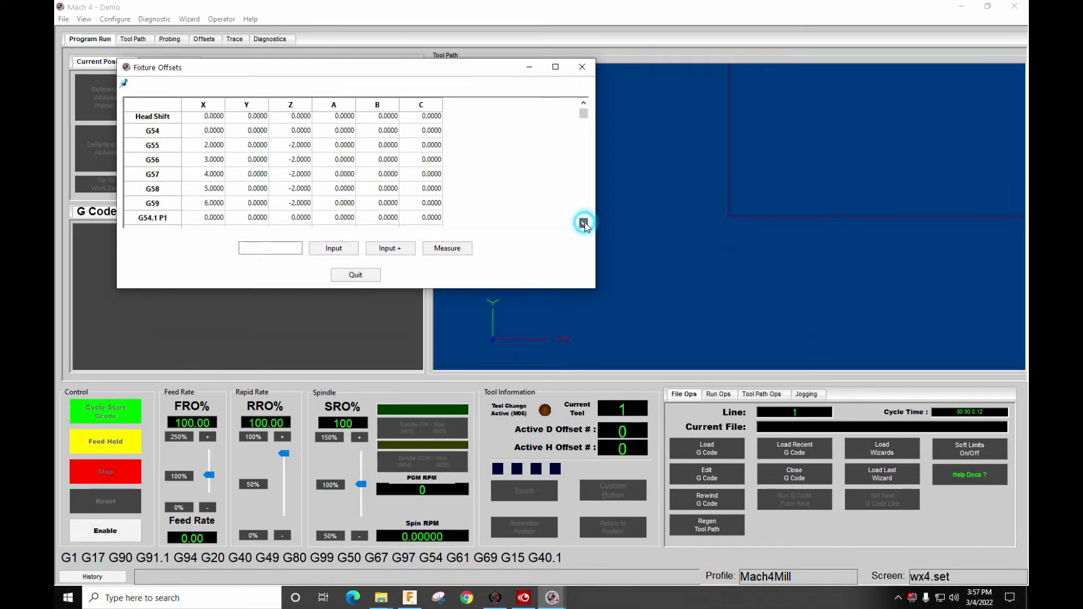
click(583, 224)
click(583, 223)
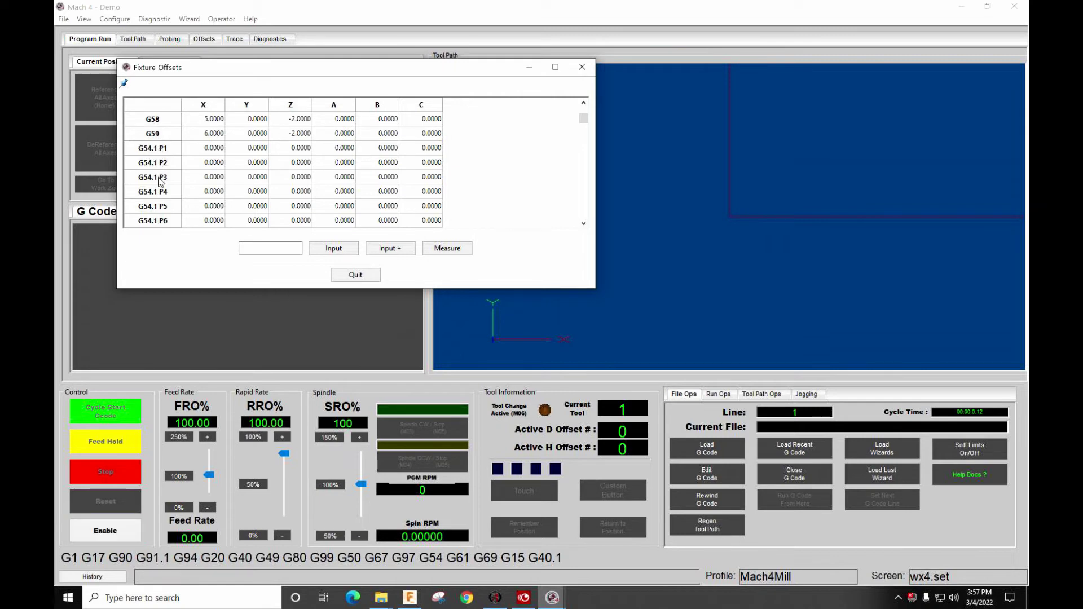
click(582, 67)
click(1007, 8)
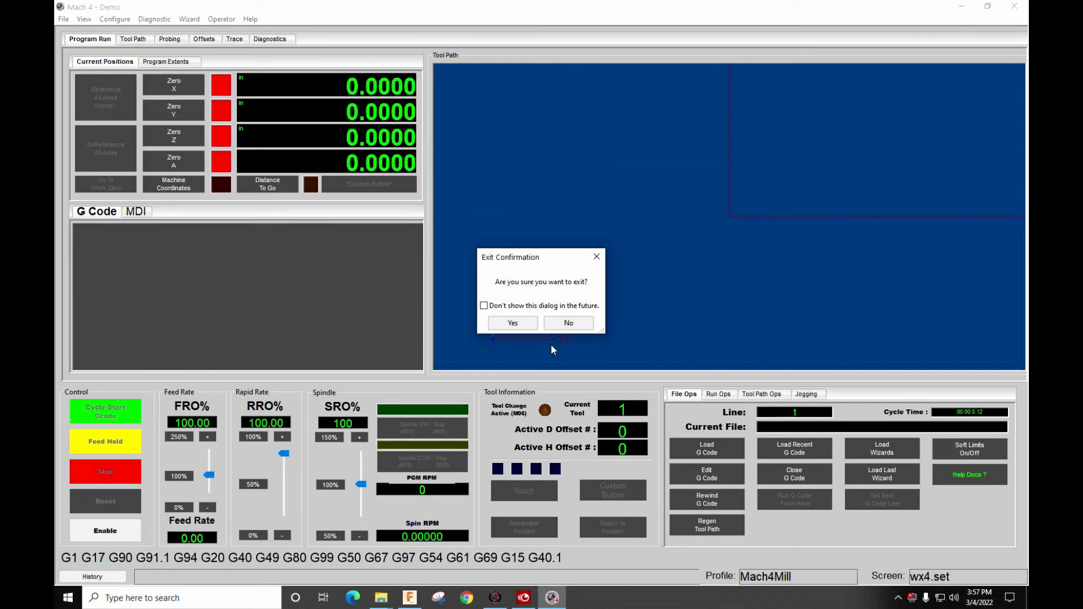
click(513, 321)
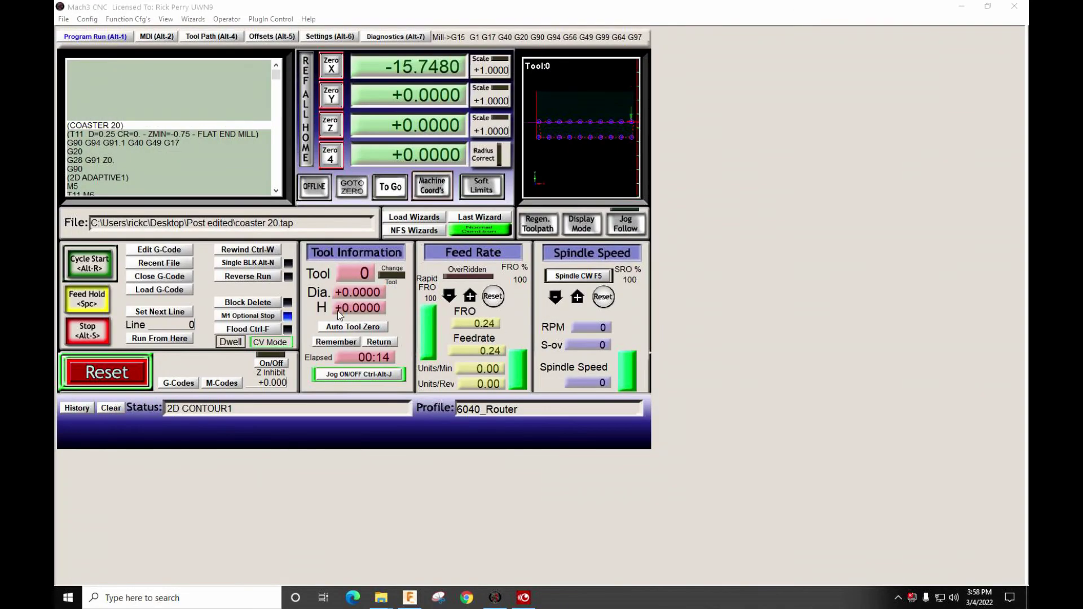
Minimize Mach3 and start posting Setup1 with the Mach4Mill / Mach4 post.
click(962, 10)
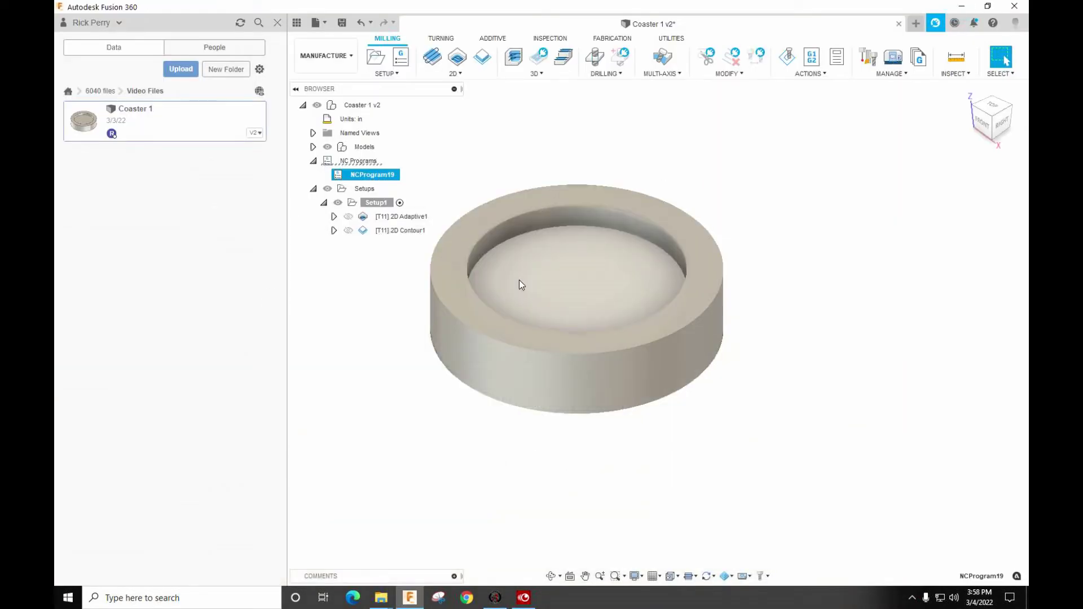
right_click(368, 205)
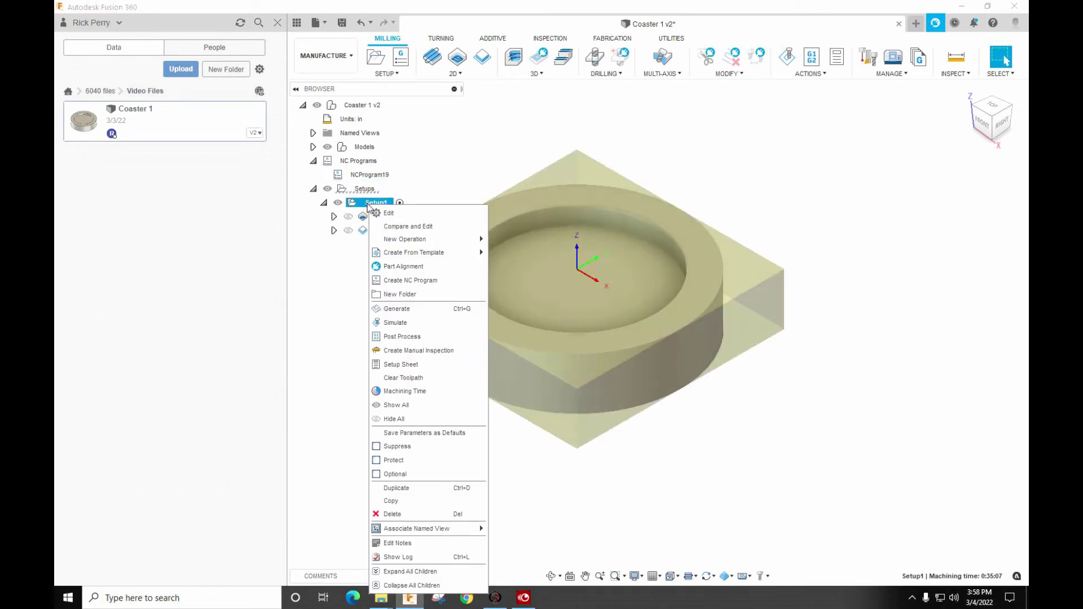
click(400, 337)
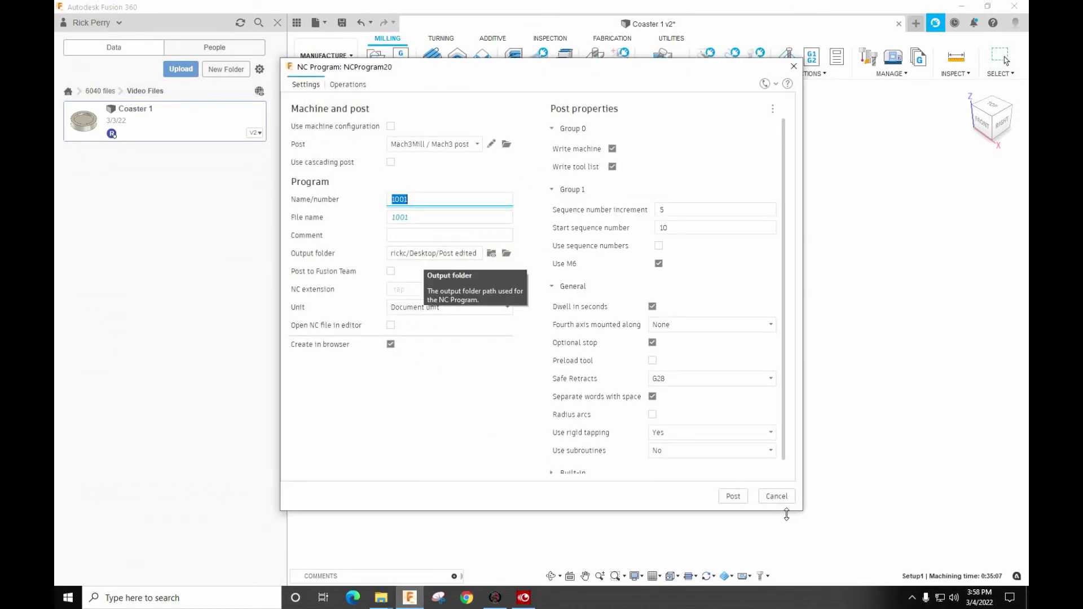
click(477, 145)
click(429, 190)
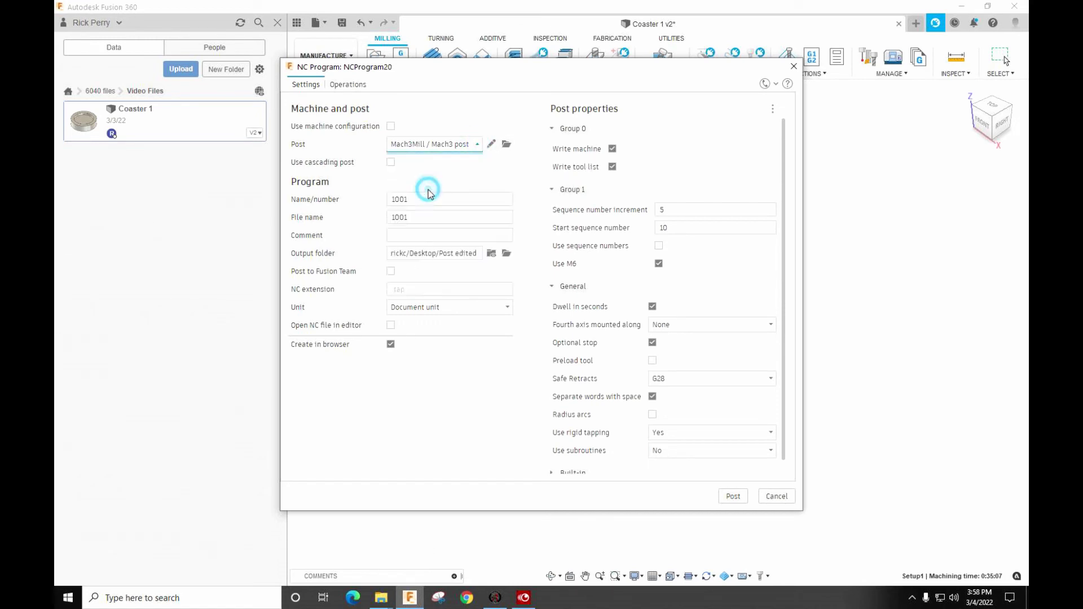
Name the program 'Coaster 20 mach4' and post it, overwriting the existing file.
double_click(415, 204)
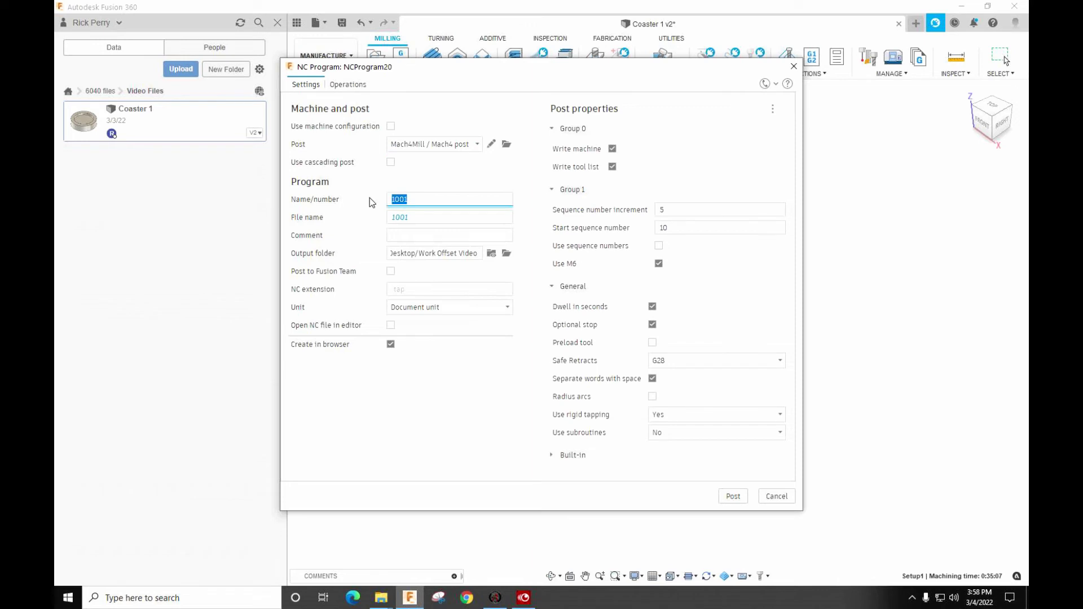
text(Coaster 20 mach4)
key(Return)
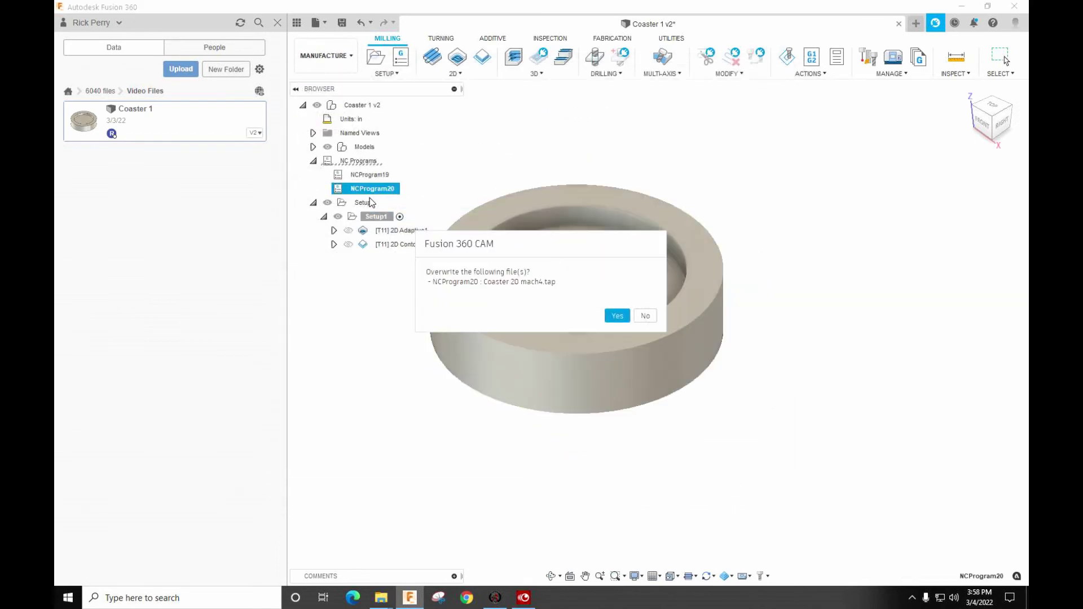
click(618, 316)
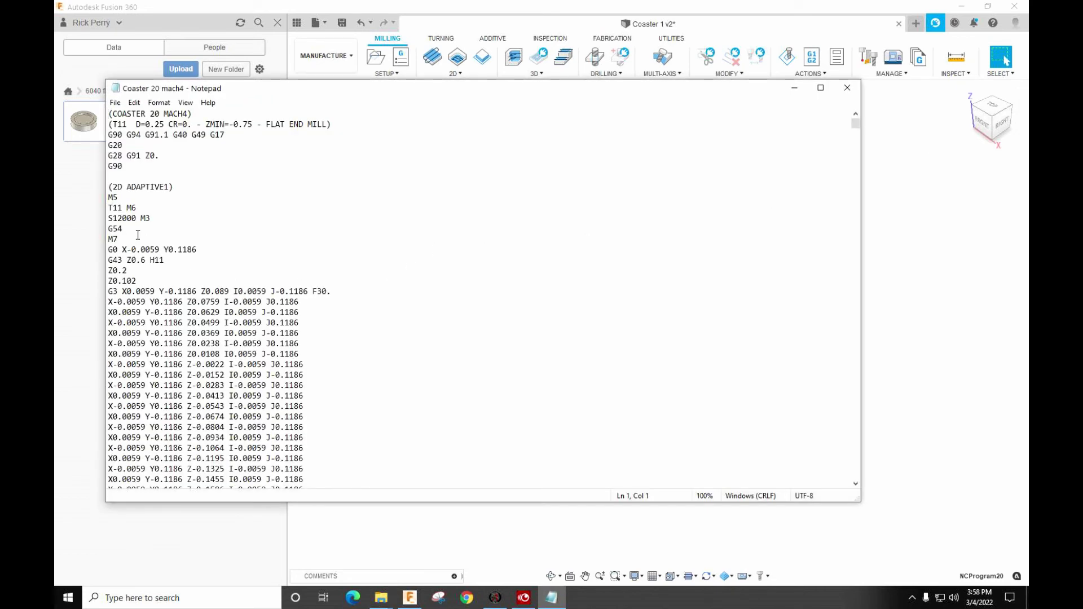
Select G54 in the Coaster 20 mach4 code and open a Find search for G5.
double_click(131, 231)
click(136, 231)
click(247, 244)
key(ctrl+f)
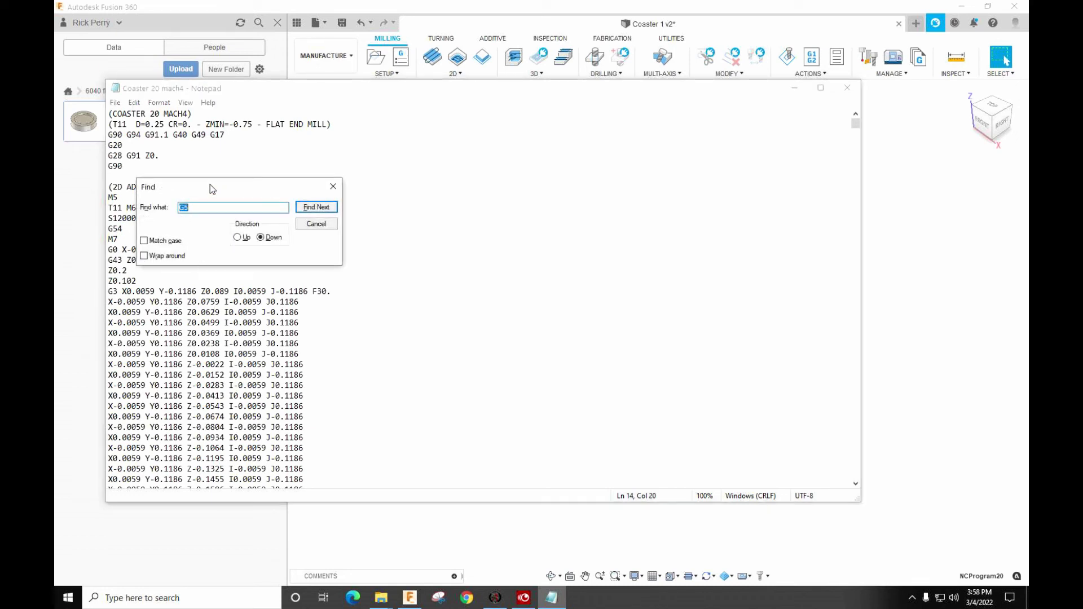
drag(210, 186, 577, 101)
Step through the G5 work offset matches up to G54.1 P1.
click(684, 123)
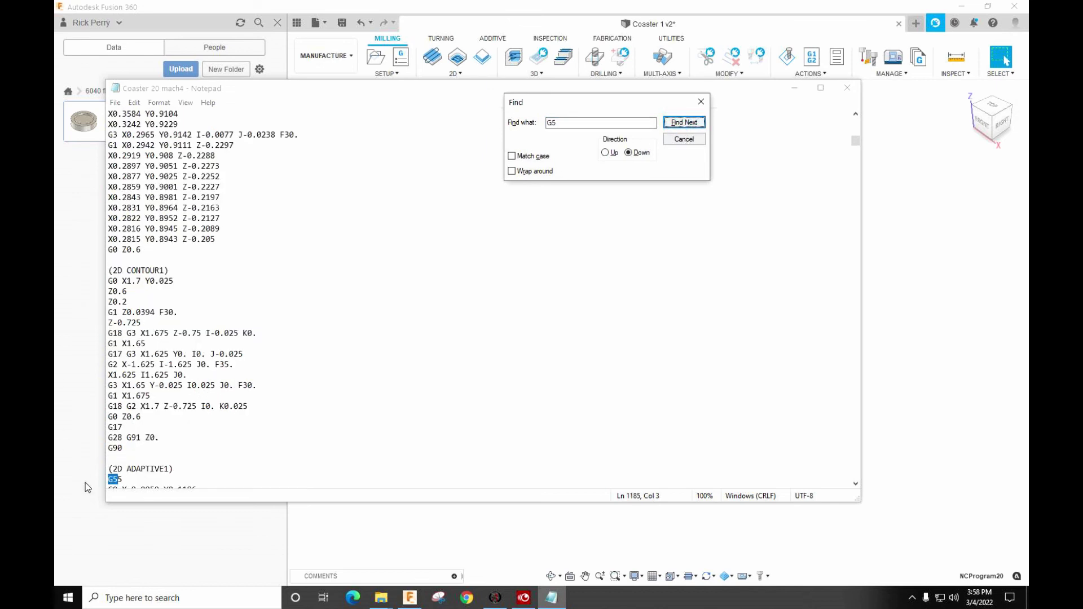
click(682, 122)
click(683, 122)
click(680, 124)
click(681, 123)
click(680, 123)
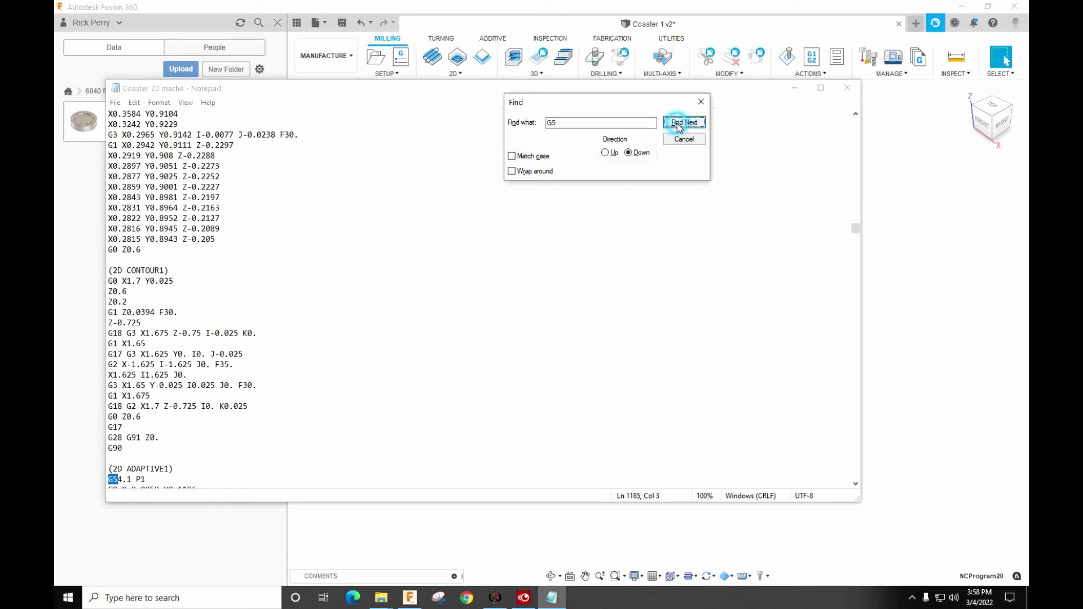
click(117, 480)
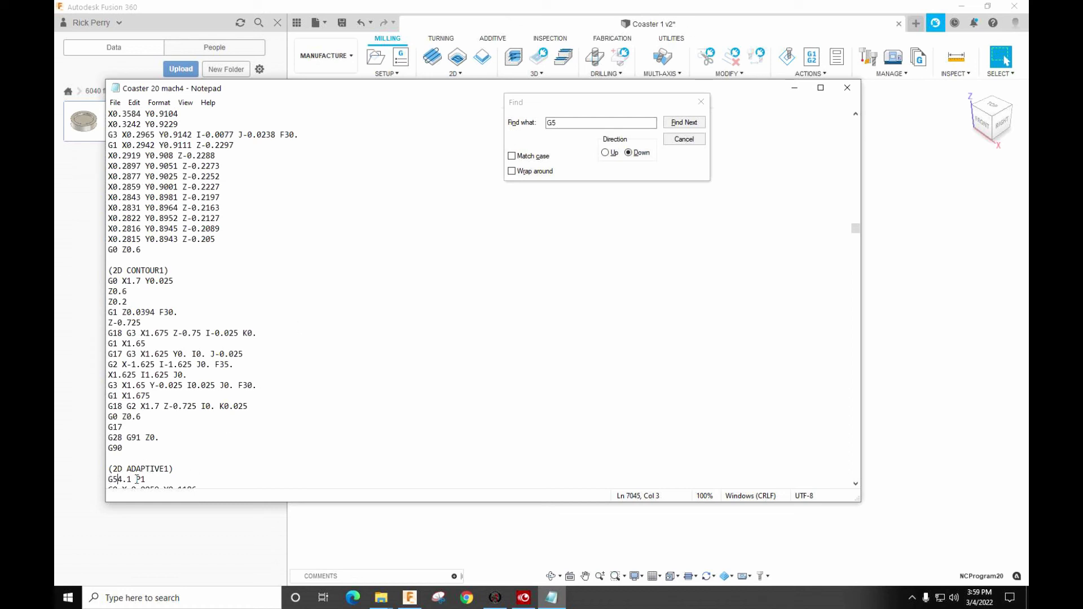
Continue through G54.1 P3 and later extended offsets to P7, then close Notepad.
click(679, 122)
click(680, 123)
click(680, 123)
click(679, 122)
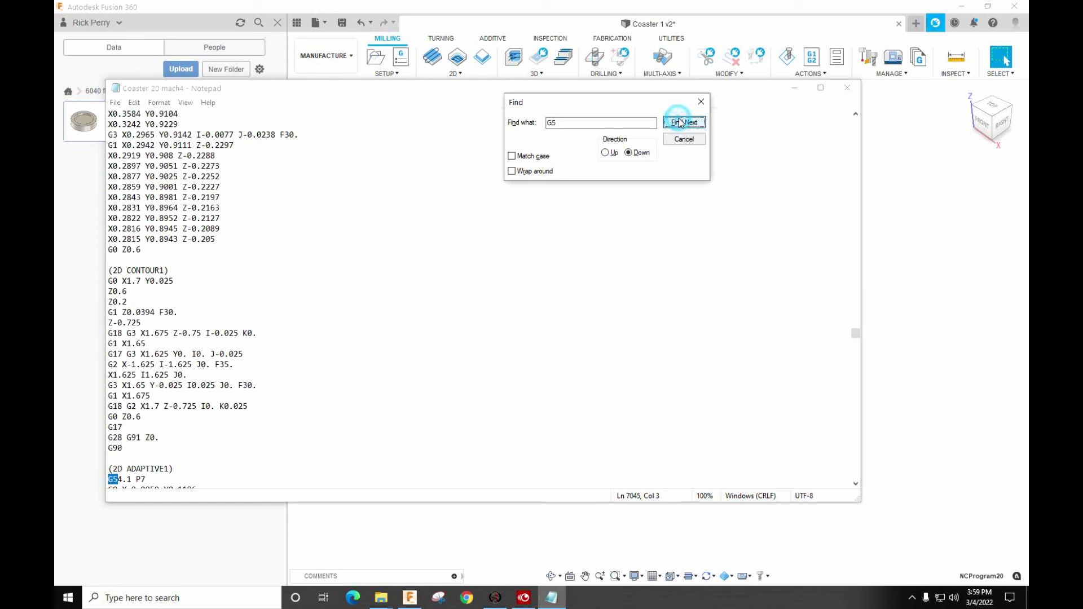
click(680, 122)
click(847, 87)
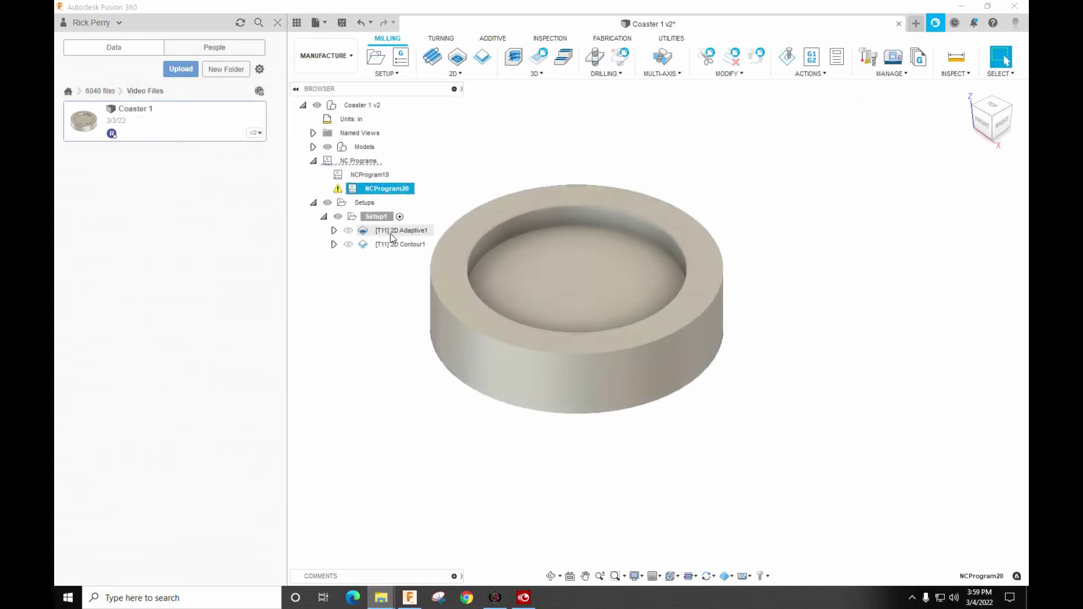
double_click(382, 217)
key(Return)
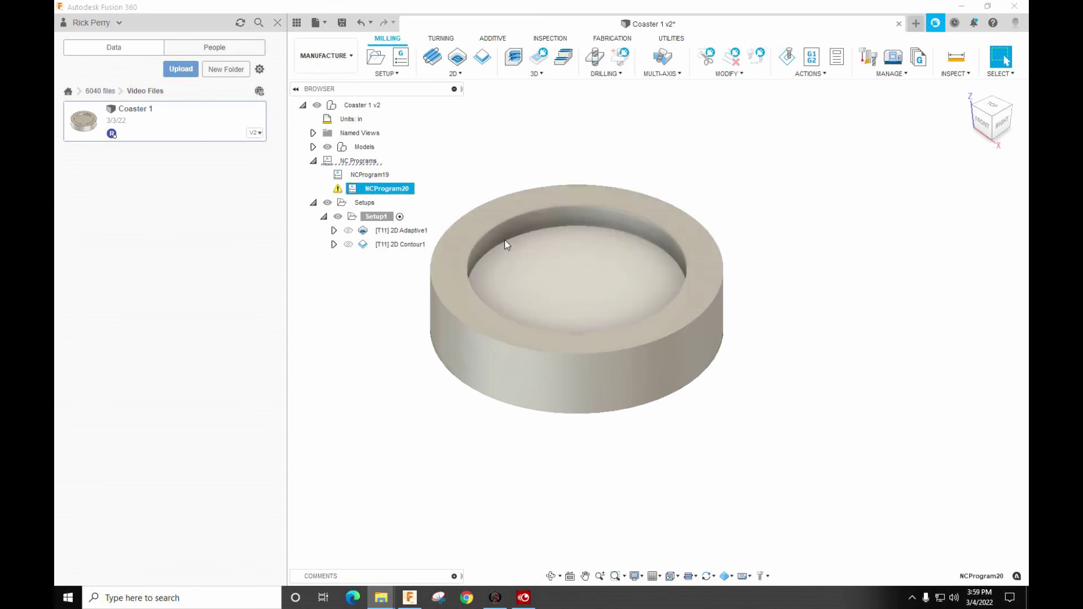
right_click(387, 217)
click(398, 221)
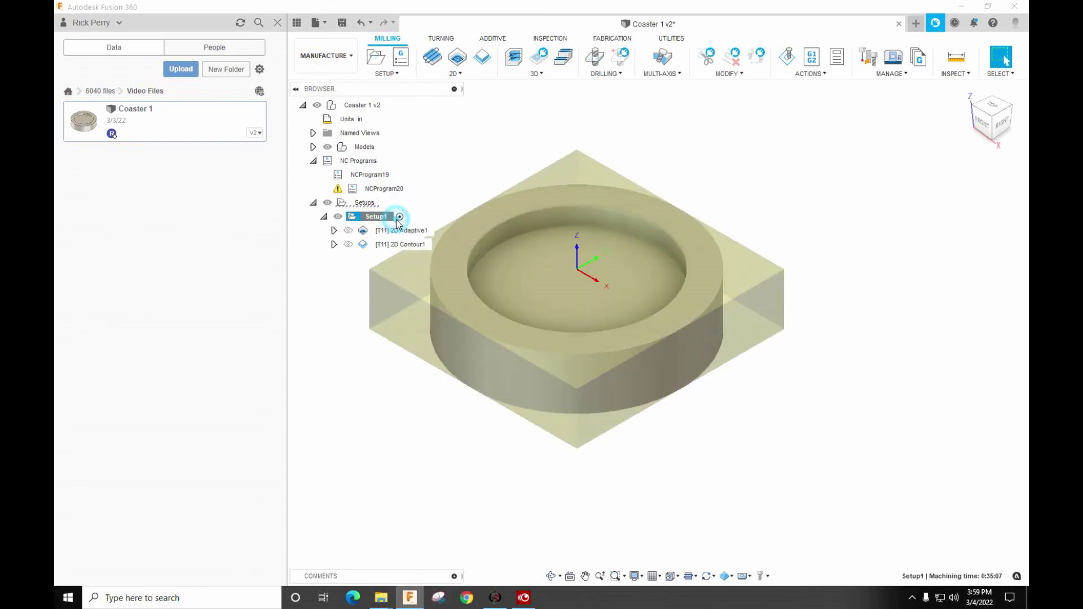
click(924, 175)
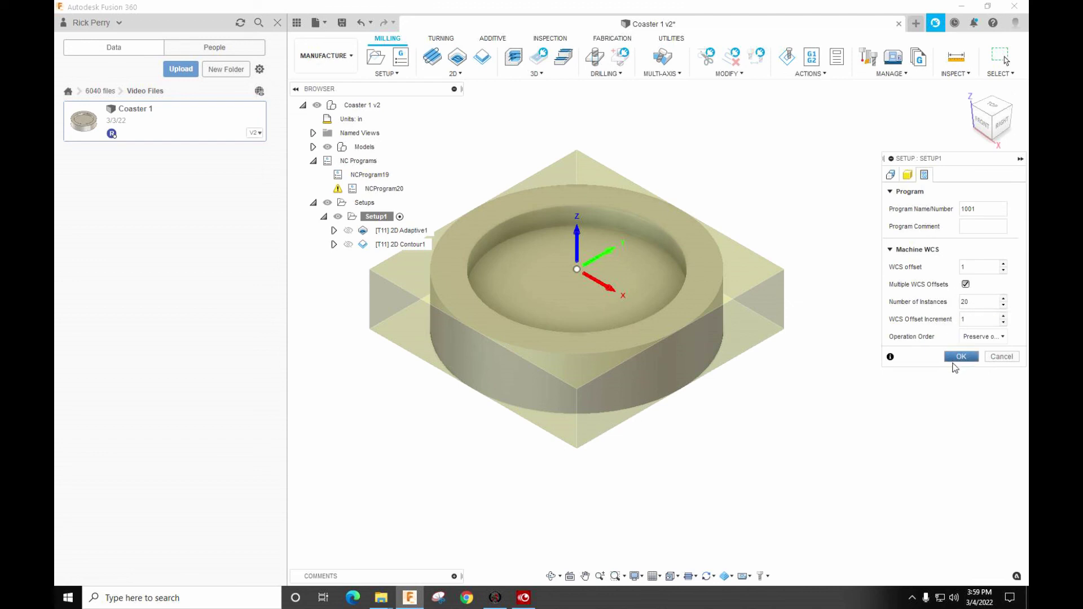
click(998, 357)
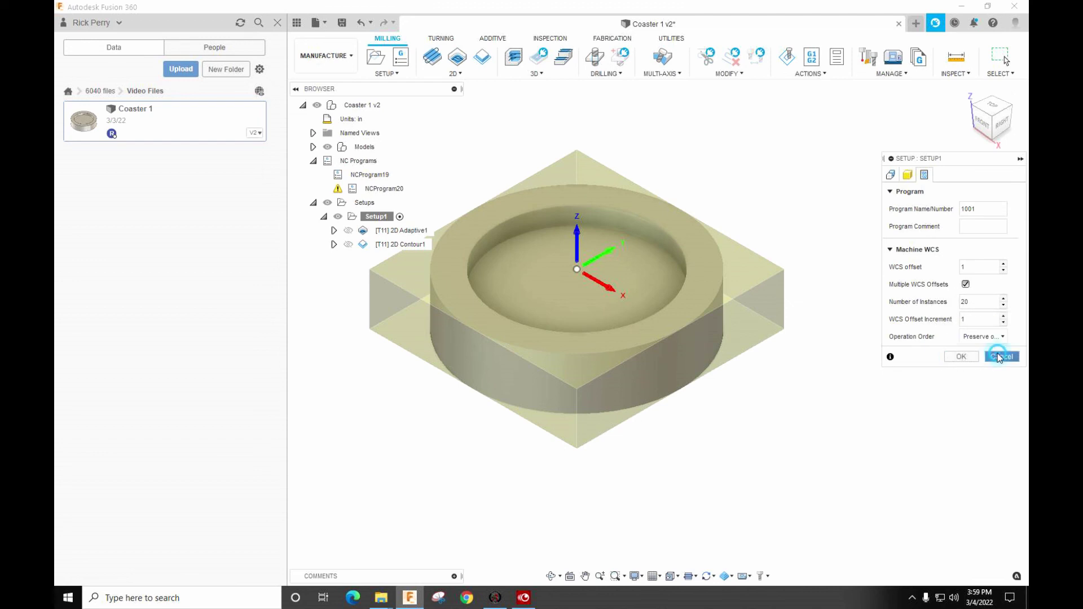